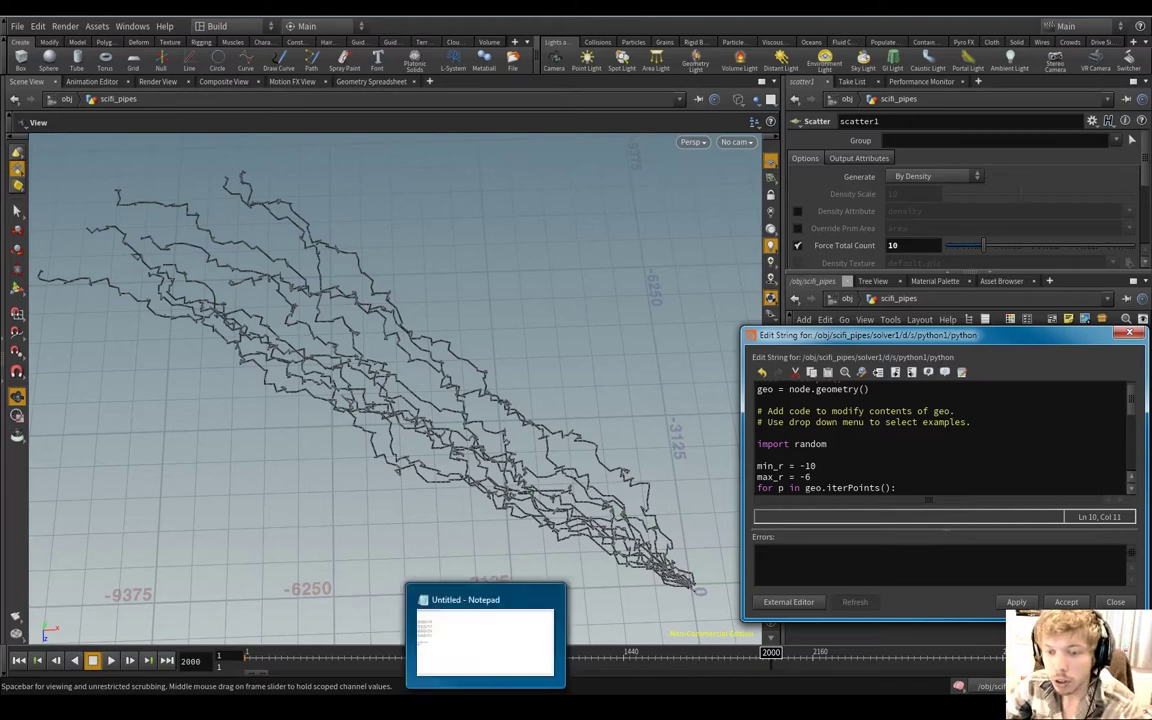
Step: Set min_r to 5 and max_r to 10 in the solver's Python script and apply the code
{"action": "left_click", "coordinate": [825, 464]}
{"action": "middle_click_drag", "start_coordinate": [574, 370], "coordinate": [570, 374]}
{"action": "mouse_move", "coordinate": [427, 373]}
{"action": "middle_mouse_down"}
{"action": "mouse_move", "coordinate": [401, 345]}
{"action": "mouse_move", "coordinate": [425, 376]}
{"action": "middle_mouse_up"}
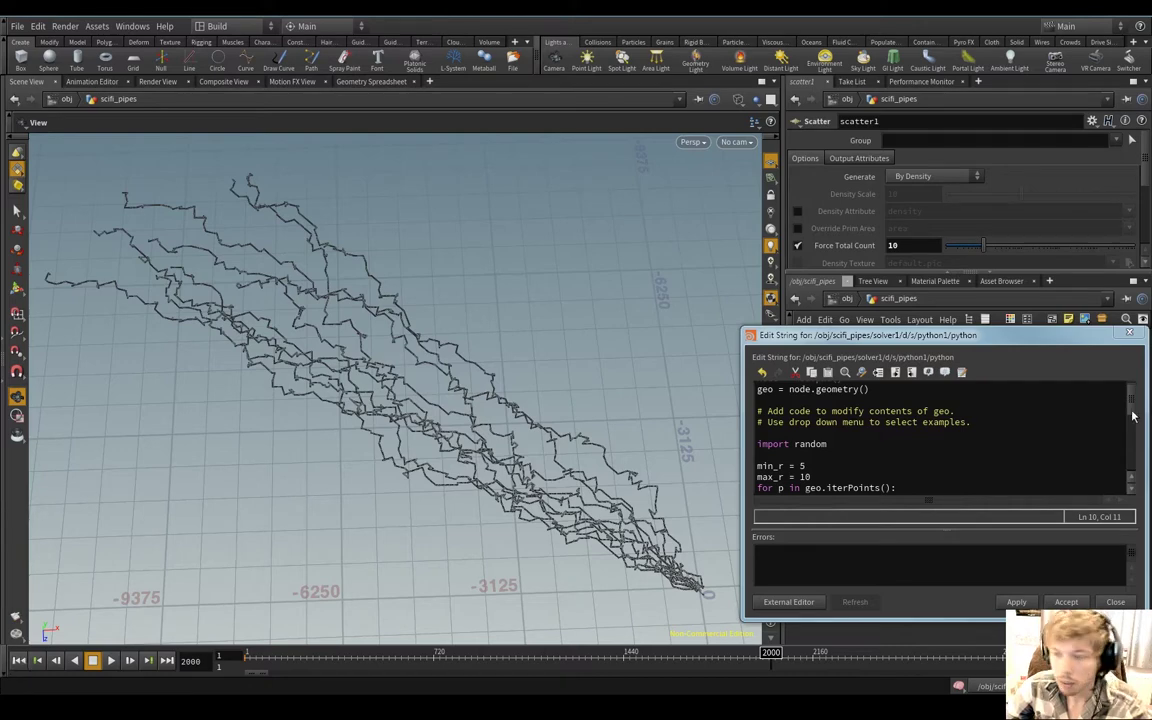
{"action": "left_click", "coordinate": [1016, 601]}
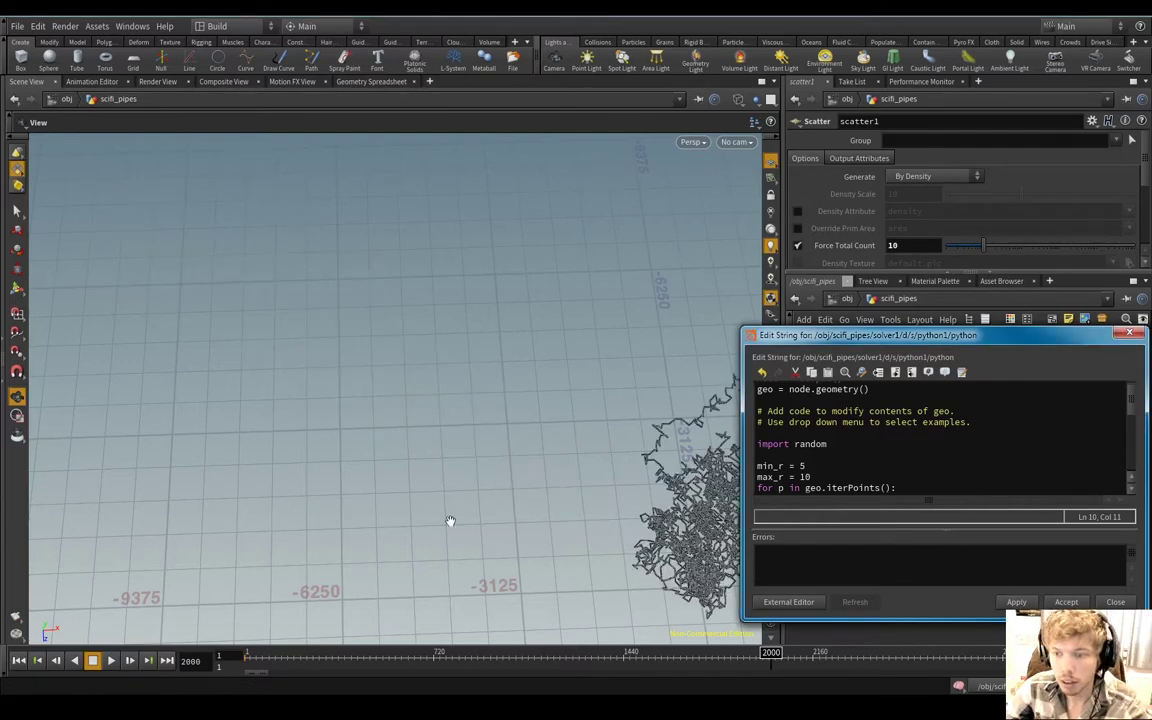
Step: Examine the regenerated pipe network from several angles and distances
{"action": "middle_click_drag", "start_coordinate": [448, 522], "coordinate": [319, 435]}
{"action": "left_click_drag", "start_coordinate": [346, 400], "coordinate": [368, 483]}
{"action": "right_click_drag", "start_coordinate": [368, 483], "coordinate": [514, 494]}
{"action": "left_click_drag", "start_coordinate": [514, 494], "coordinate": [462, 503]}
{"action": "right_click_drag", "start_coordinate": [462, 503], "coordinate": [489, 509]}
{"action": "left_click_drag", "start_coordinate": [489, 509], "coordinate": [474, 491]}
{"action": "left_click_drag", "start_coordinate": [606, 434], "coordinate": [480, 478], "text": "alt"}
{"action": "middle_click_drag", "start_coordinate": [480, 478], "coordinate": [496, 504]}
{"action": "right_click_drag", "start_coordinate": [496, 504], "coordinate": [722, 625]}
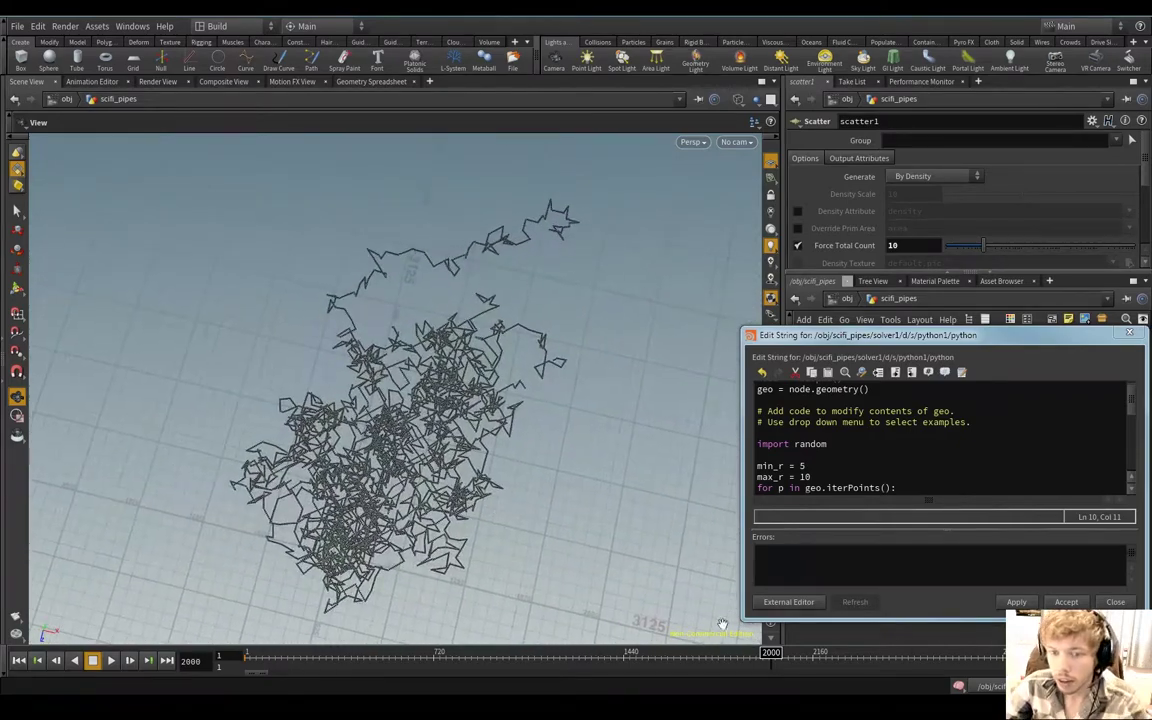
Step: Re-apply the script at frame 1, play the simulation to watch the pipes grow, and stop it
{"action": "left_click", "coordinate": [19, 661]}
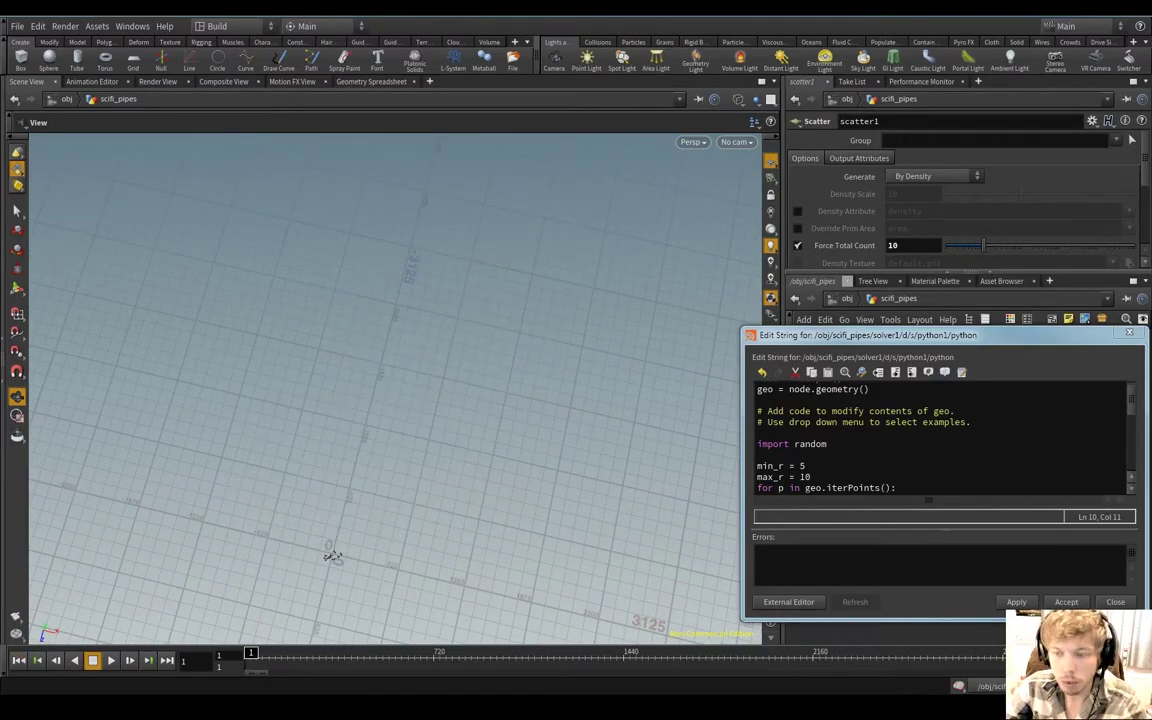
{"action": "left_click", "coordinate": [1015, 603]}
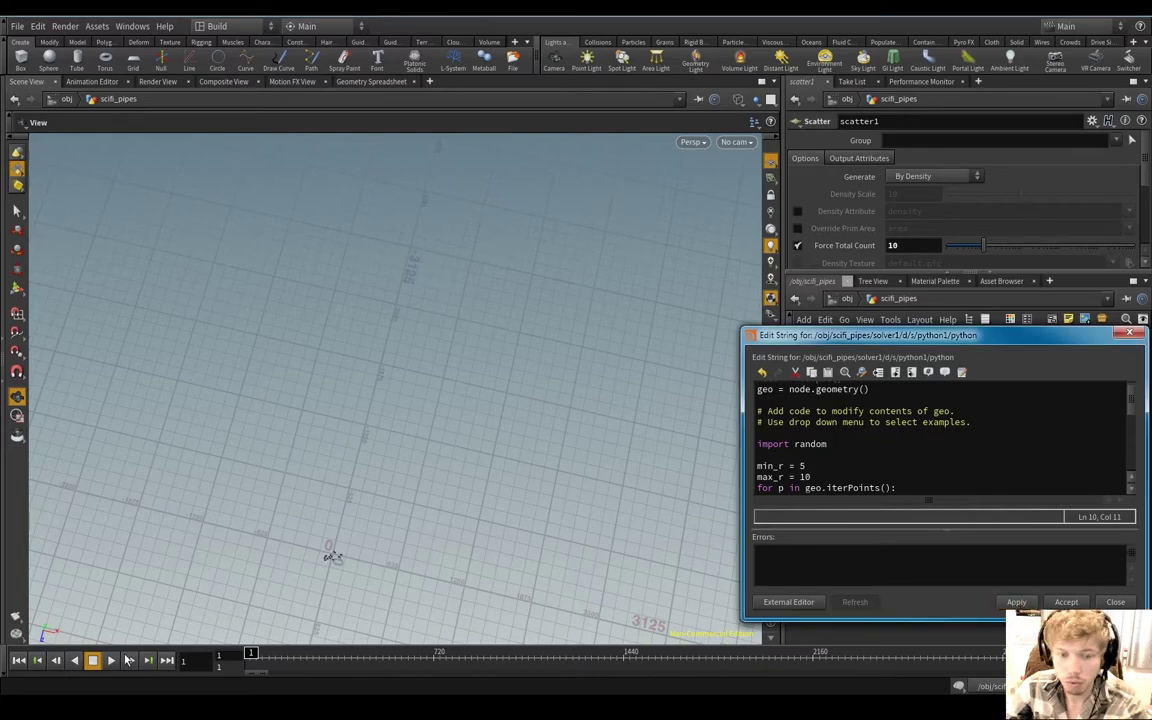
{"action": "left_click", "coordinate": [111, 660]}
{"action": "middle_click_drag", "start_coordinate": [218, 548], "coordinate": [301, 378]}
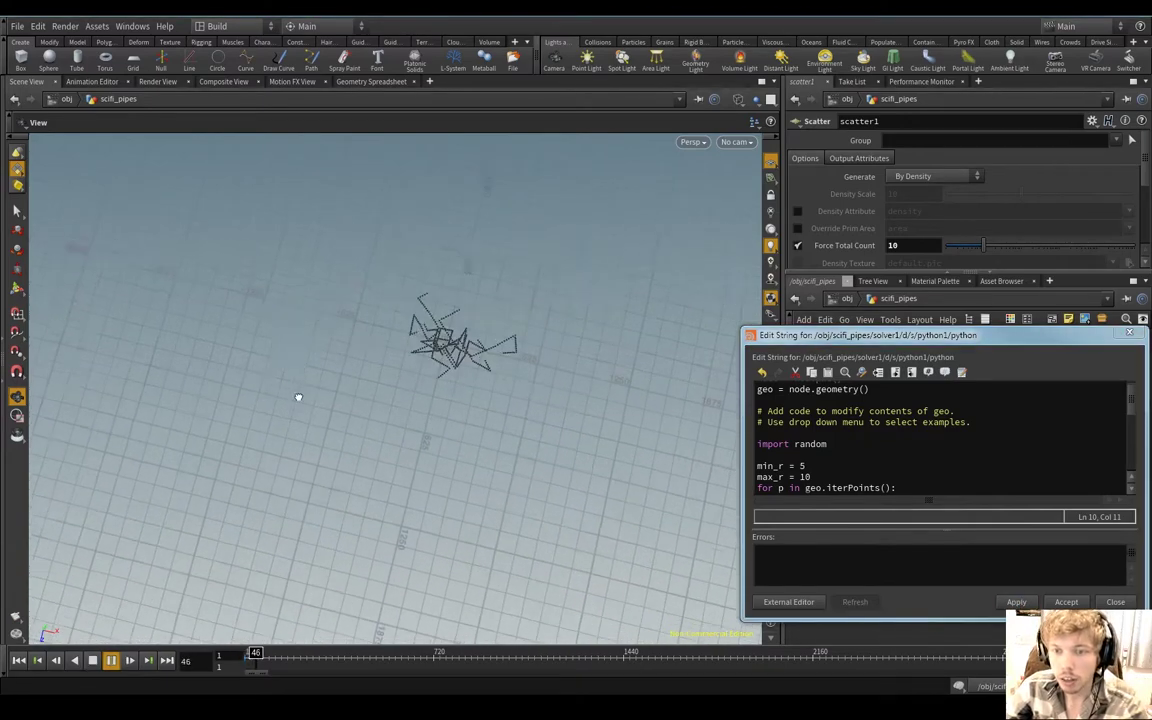
{"action": "right_click_drag", "start_coordinate": [259, 409], "coordinate": [215, 482]}
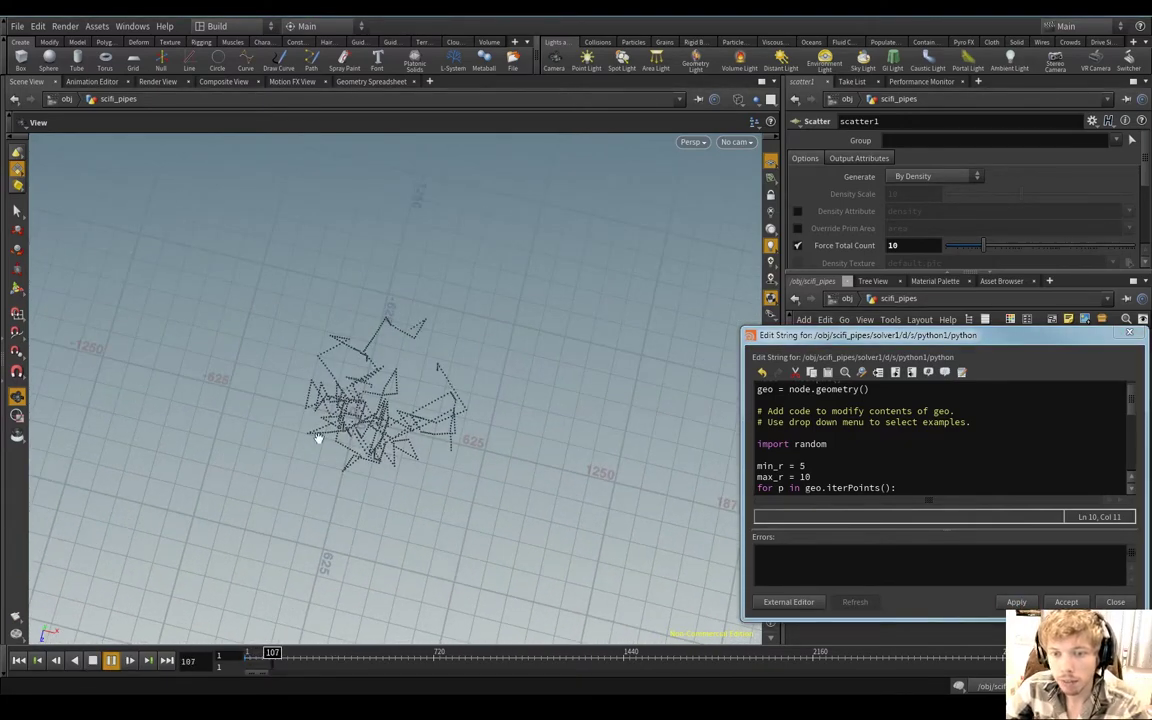
{"action": "right_click_drag", "start_coordinate": [319, 438], "coordinate": [283, 447]}
{"action": "left_click_drag", "start_coordinate": [283, 447], "coordinate": [202, 486]}
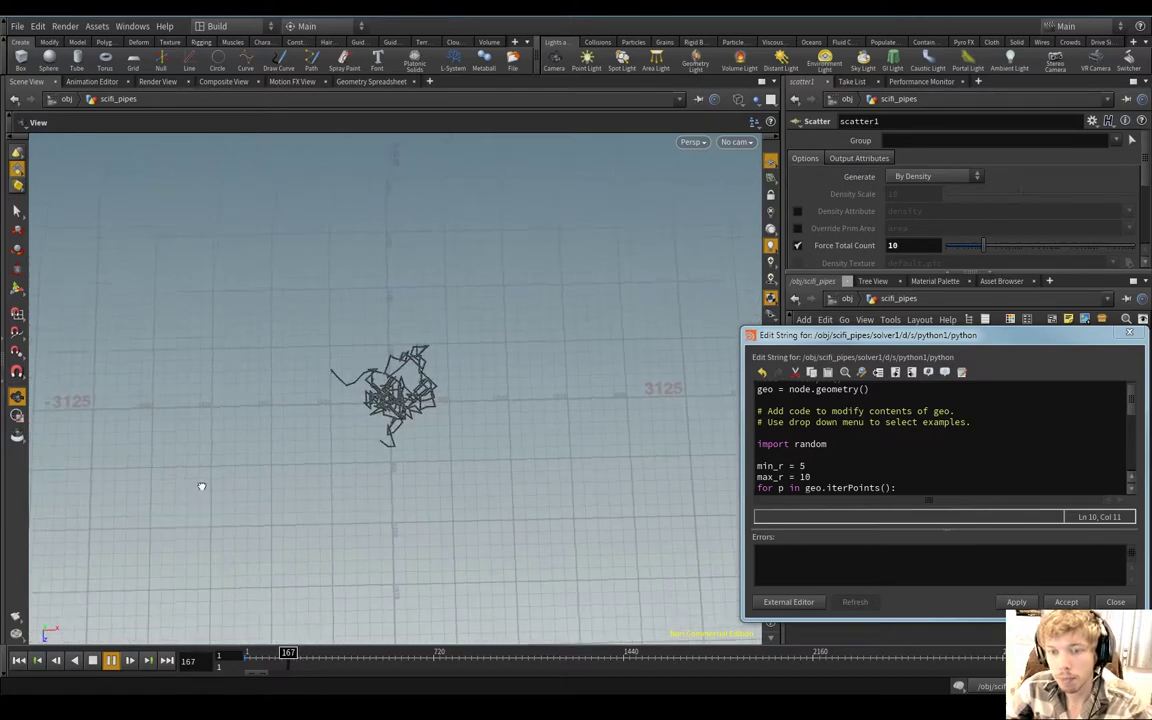
{"action": "scroll", "coordinate": [202, 486], "scroll_direction": "down", "scroll_amount": 1}
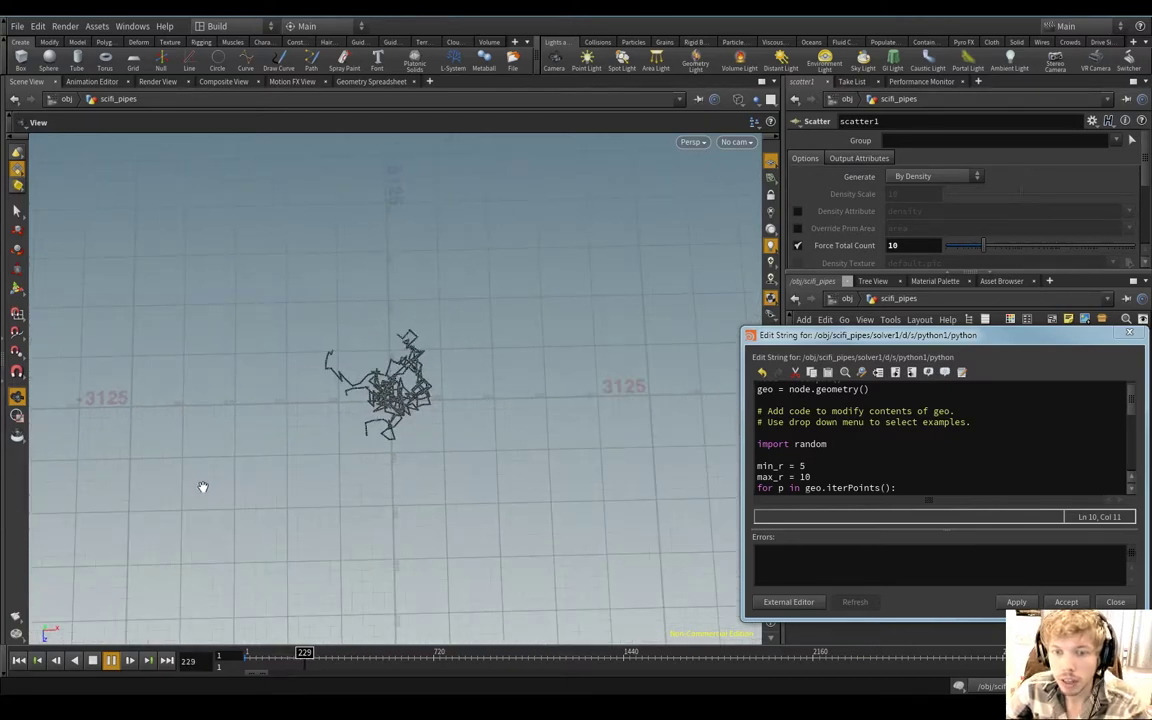
{"action": "middle_click_drag", "start_coordinate": [203, 487], "coordinate": [226, 486]}
{"action": "scroll", "coordinate": [226, 486], "scroll_direction": "down", "scroll_amount": 3}
{"action": "left_click", "coordinate": [96, 663]}
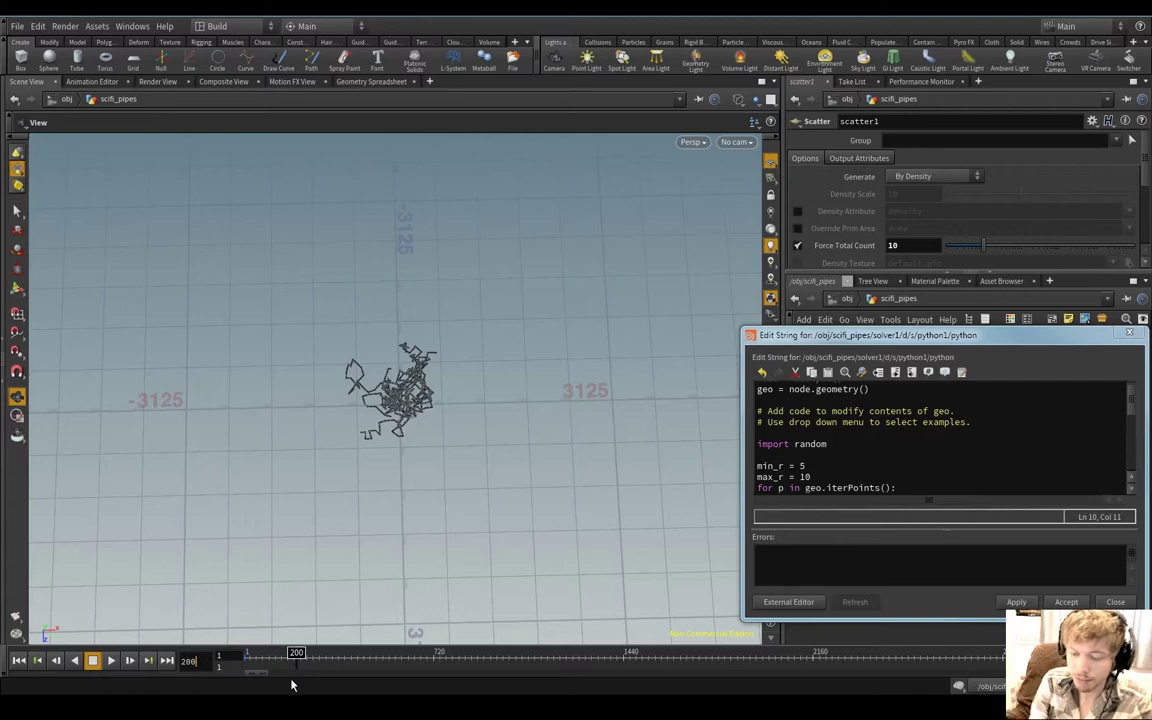
Step: Jump to frame 2000 and re-apply the script twice to generate new random pipe layouts
{"action": "type", "text": "0"}
{"action": "key", "text": "Return"}
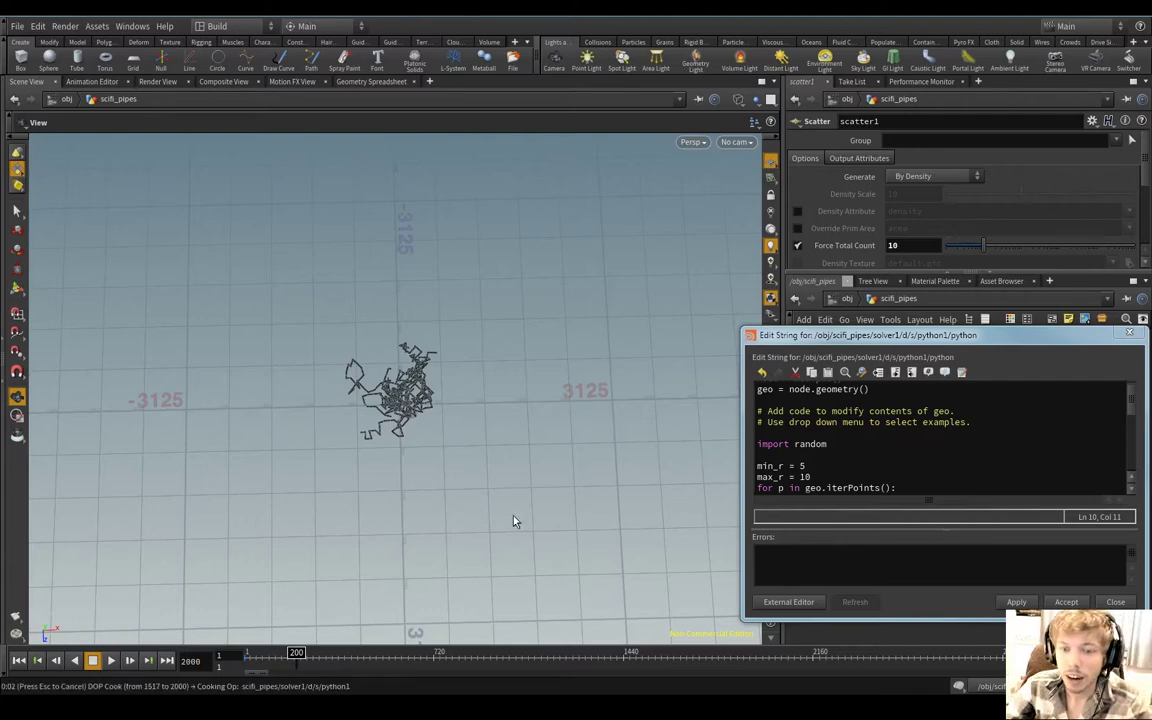
{"action": "middle_click_drag", "start_coordinate": [468, 442], "coordinate": [470, 490]}
{"action": "scroll", "coordinate": [470, 490], "scroll_direction": "up", "scroll_amount": 2}
{"action": "left_click_drag", "start_coordinate": [470, 489], "coordinate": [485, 514], "text": "alt"}
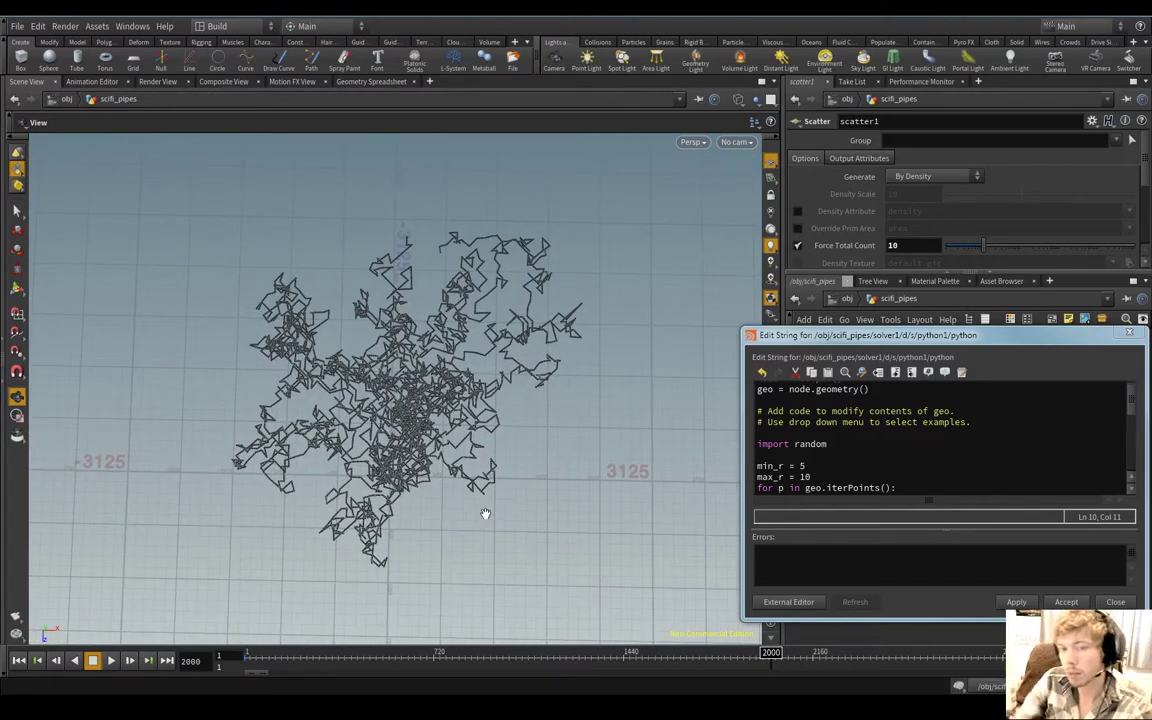
{"action": "left_click", "coordinate": [1019, 604]}
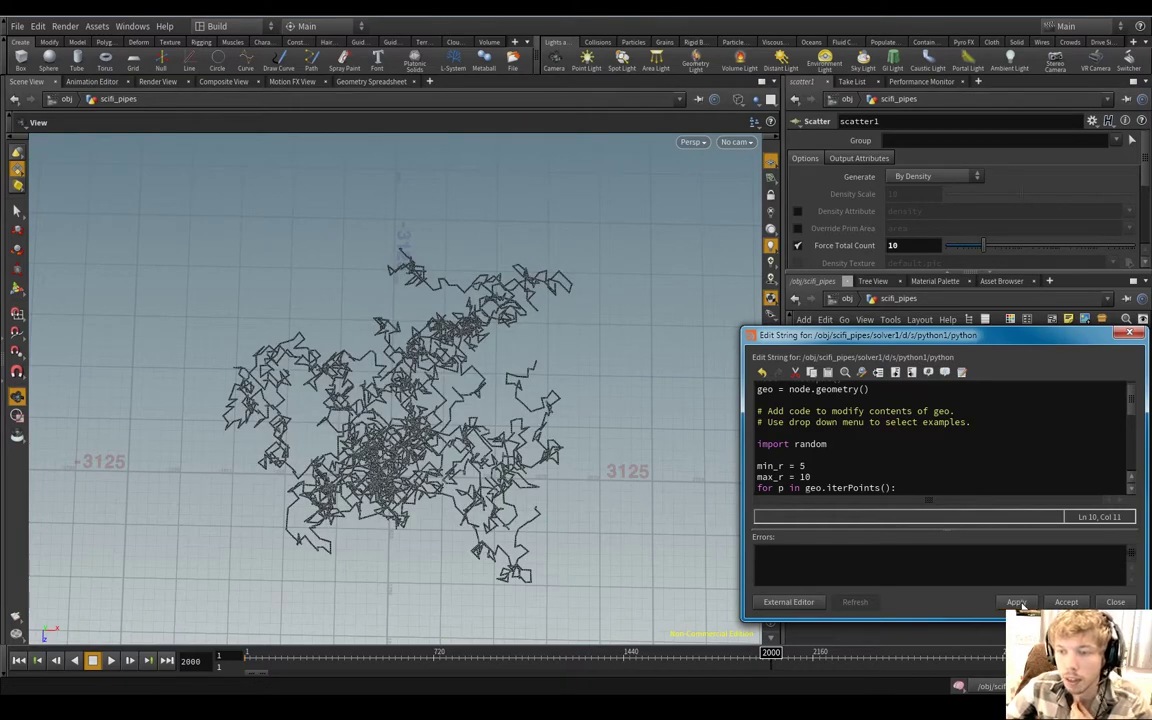
{"action": "left_click", "coordinate": [1019, 604]}
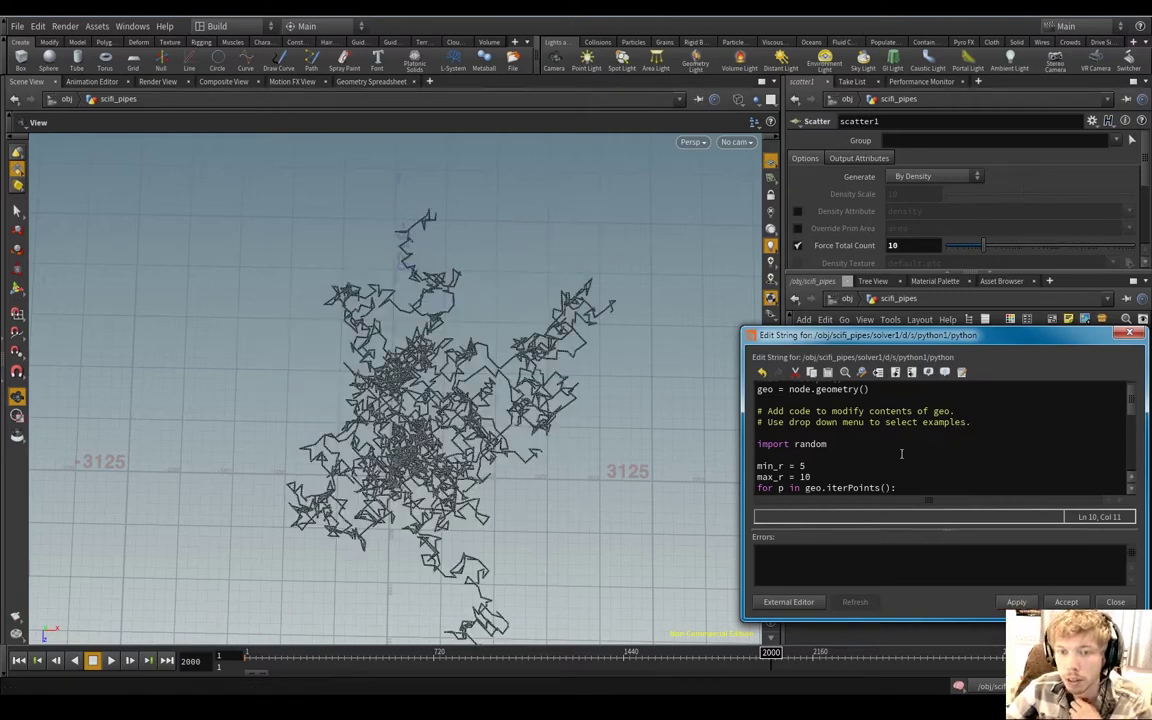
Step: Set the scatter's Force Total Count to 100 and inspect the recomputed pipe cluster
{"action": "left_click", "coordinate": [905, 246]}
{"action": "type", "text": "0"}
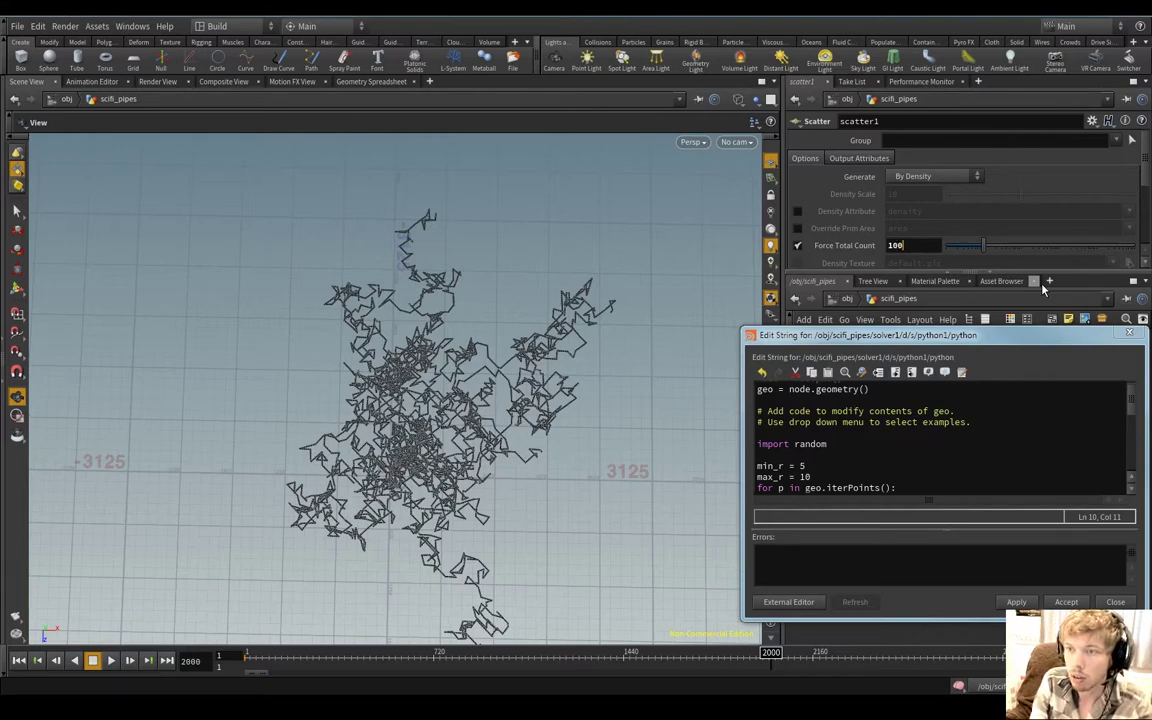
{"action": "left_click", "coordinate": [772, 337]}
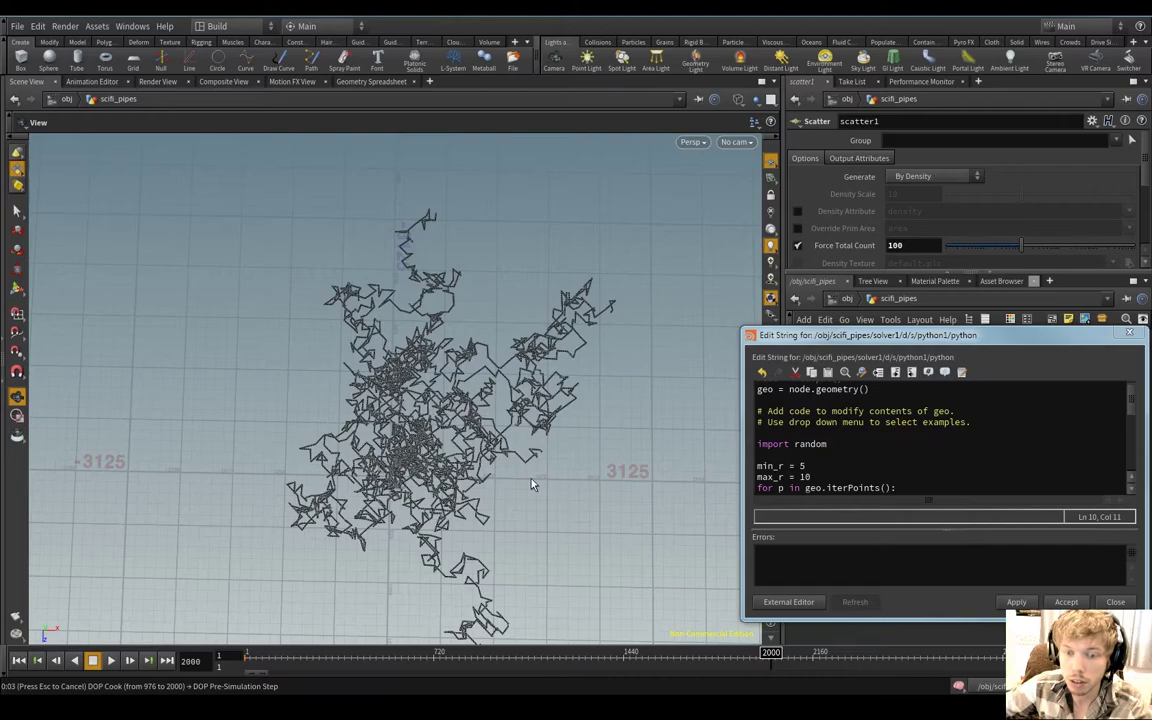
{"action": "right_click_drag", "start_coordinate": [530, 481], "coordinate": [431, 412]}
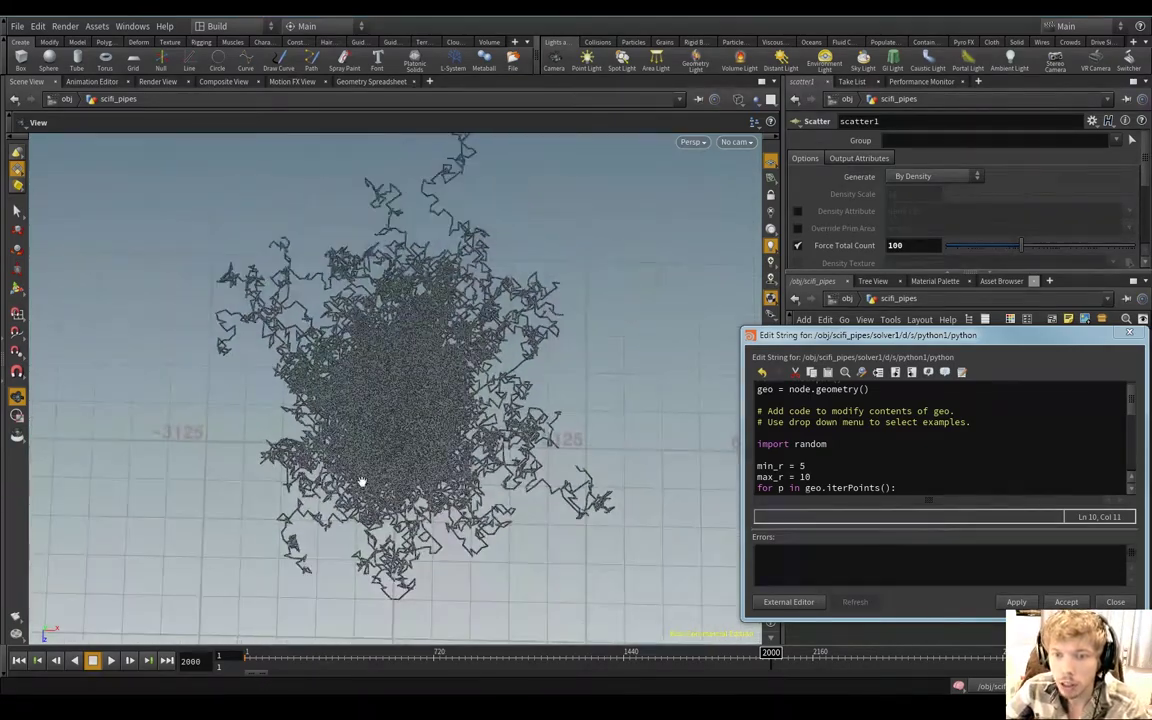
{"action": "right_click_drag", "start_coordinate": [362, 482], "coordinate": [538, 351]}
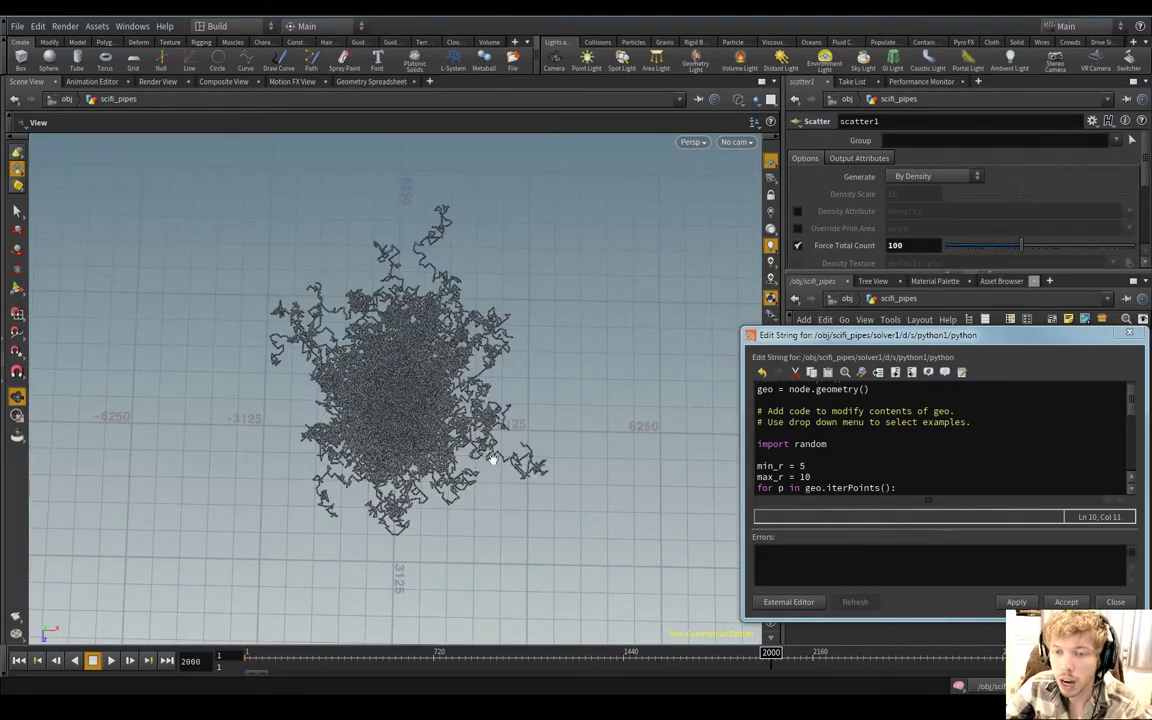
{"action": "right_click_drag", "start_coordinate": [493, 459], "coordinate": [546, 388]}
{"action": "scroll", "coordinate": [586, 366], "scroll_direction": "up", "scroll_amount": 4}
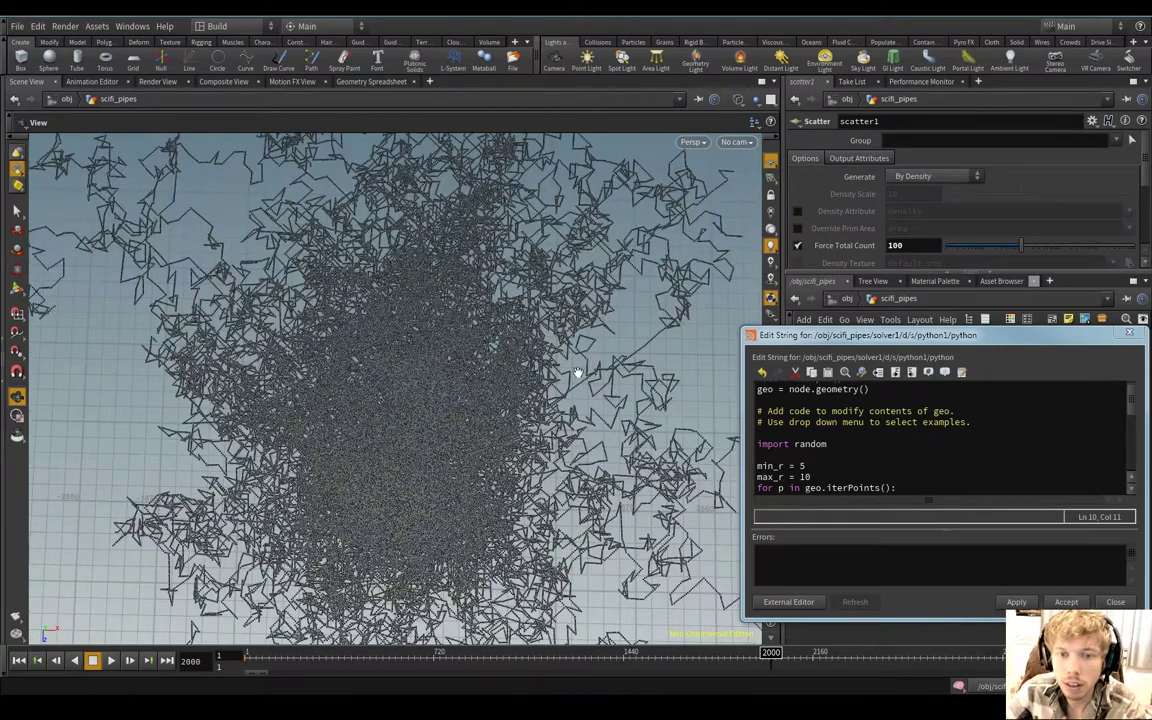
{"action": "scroll", "coordinate": [576, 374], "scroll_direction": "down", "scroll_amount": 3}
{"action": "left_click_drag", "start_coordinate": [379, 500], "coordinate": [452, 402]}
Step: Set the scatter's Force Total Count back to 10 and inspect the recomputed pipes
{"action": "left_click", "coordinate": [920, 241]}
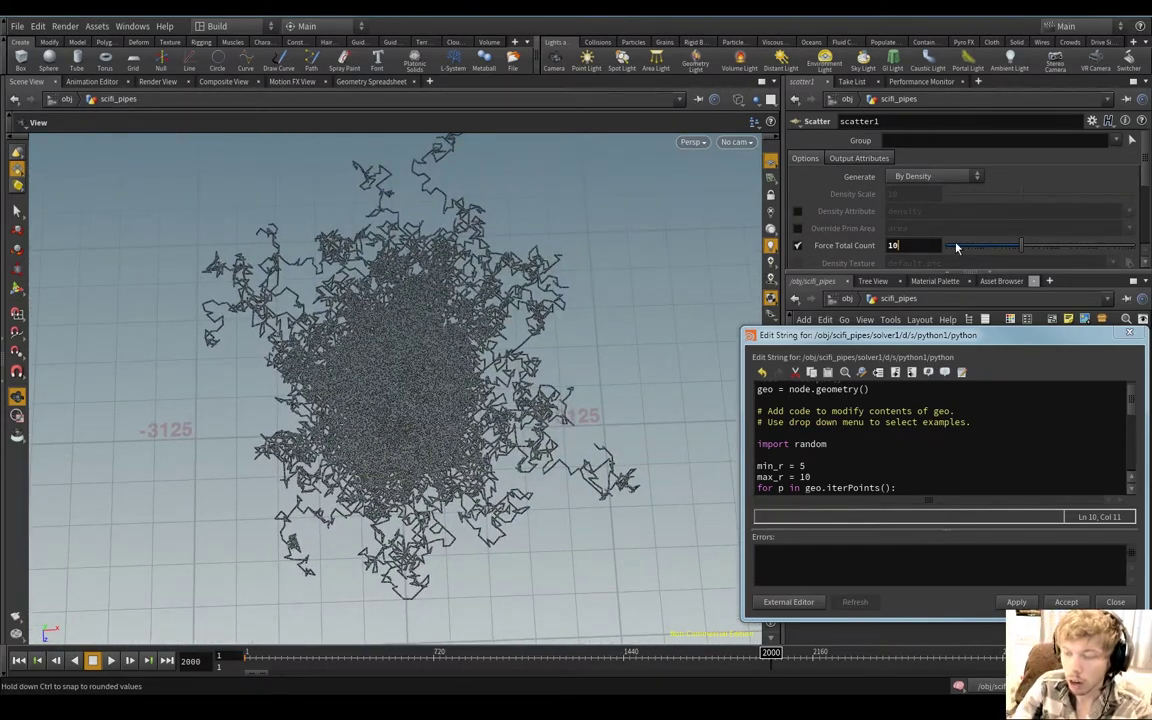
{"action": "key", "text": "Return"}
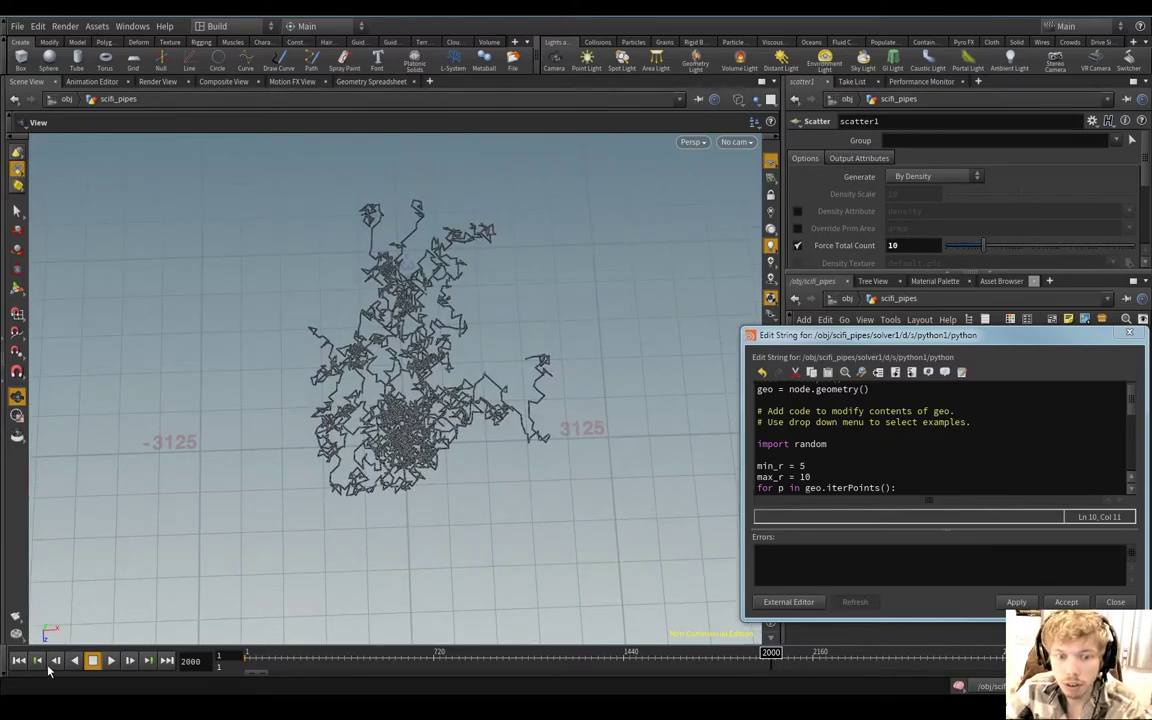
{"action": "scroll", "coordinate": [490, 528], "scroll_direction": "up", "scroll_amount": 5}
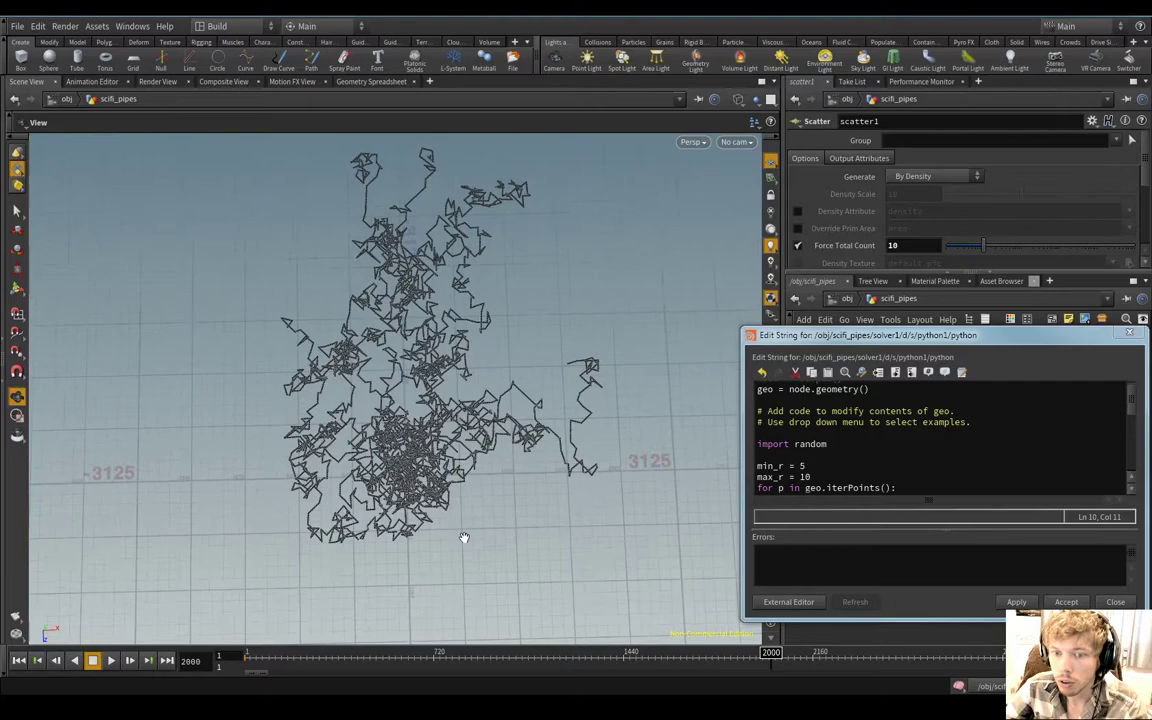
{"action": "scroll", "coordinate": [464, 538], "scroll_direction": "up", "scroll_amount": 3}
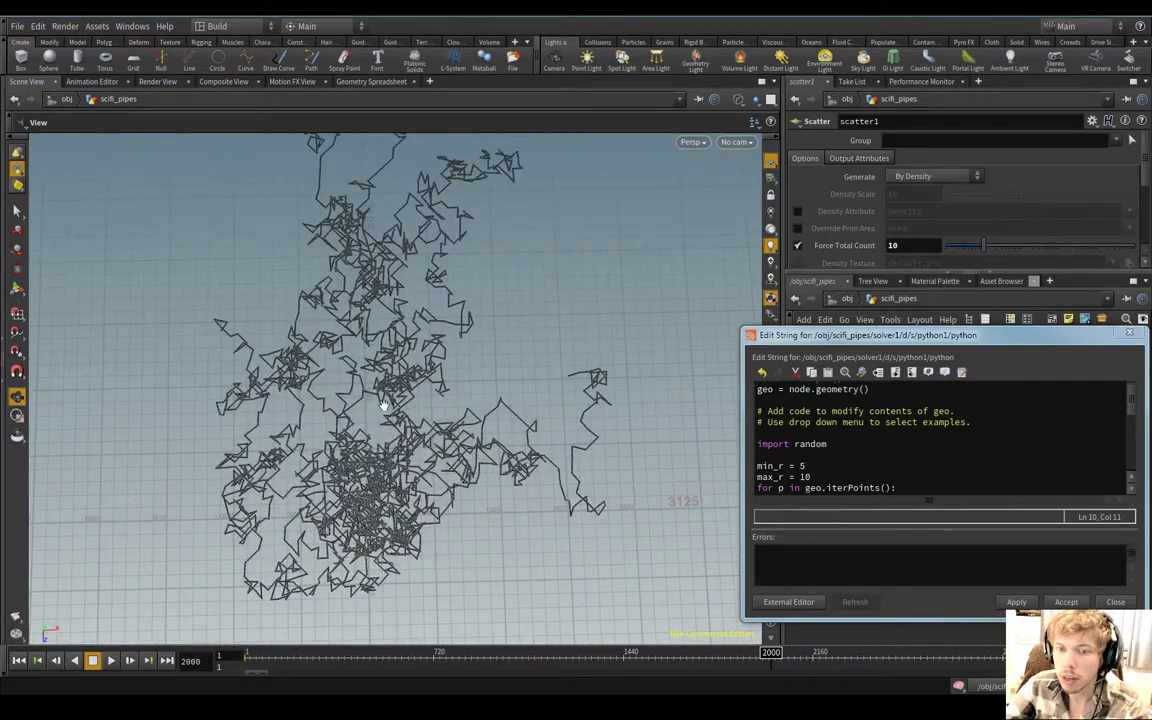
{"action": "left_click_drag", "start_coordinate": [460, 489], "coordinate": [440, 489]}
{"action": "right_click_drag", "start_coordinate": [440, 489], "coordinate": [514, 498]}
Step: Change max_r to 30 in the Python script, apply it, and inspect the resulting pipes
{"action": "left_click", "coordinate": [805, 478]}
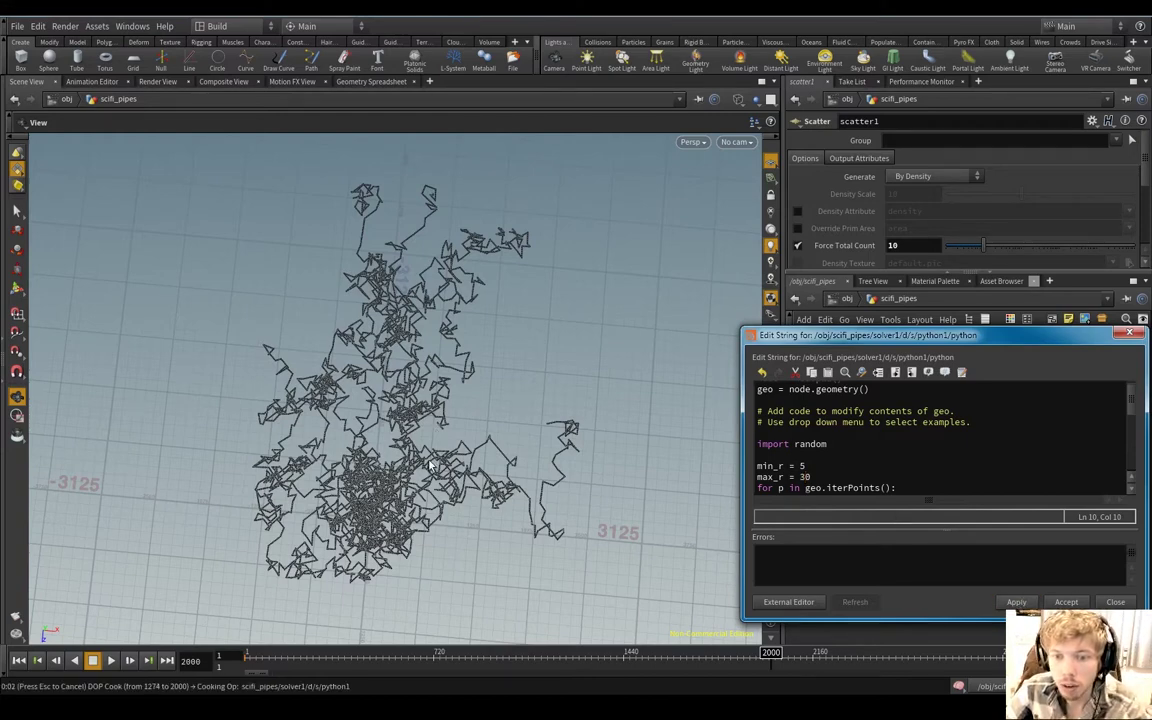
{"action": "left_click_drag", "start_coordinate": [447, 470], "coordinate": [543, 314]}
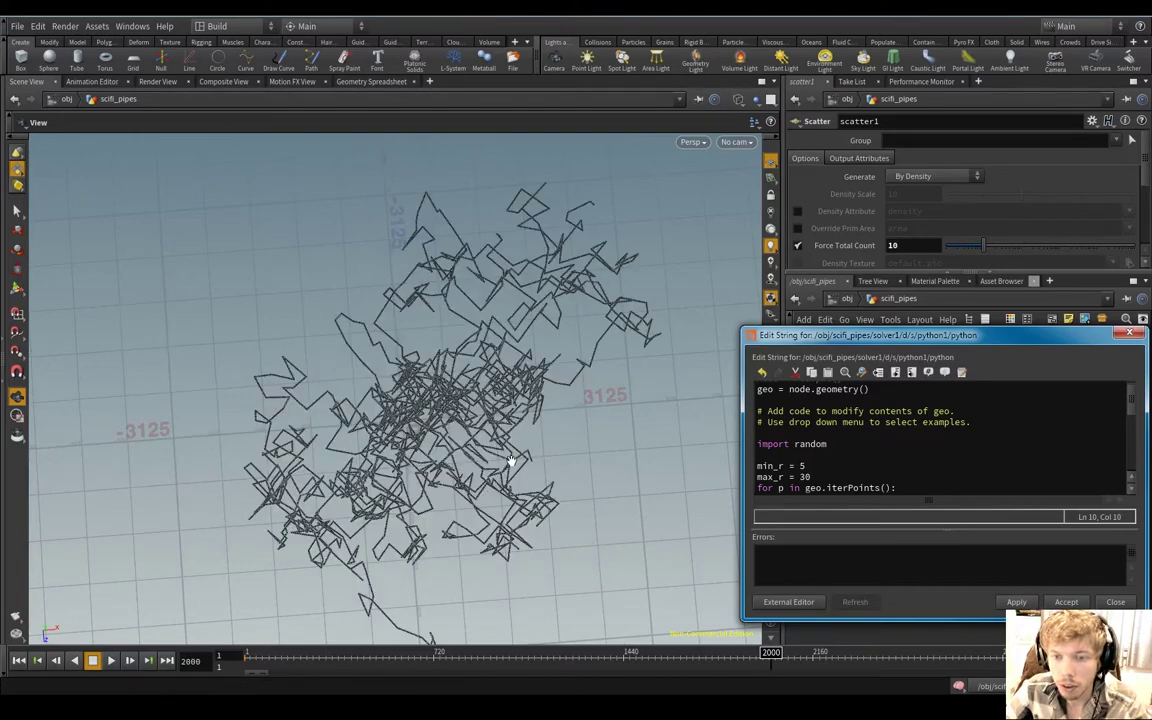
{"action": "scroll", "coordinate": [511, 461], "scroll_direction": "down", "scroll_amount": 2}
{"action": "scroll", "coordinate": [511, 465], "scroll_direction": "up", "scroll_amount": 2}
{"action": "scroll", "coordinate": [517, 478], "scroll_direction": "down", "scroll_amount": 5}
{"action": "scroll", "coordinate": [519, 477], "scroll_direction": "up", "scroll_amount": 4}
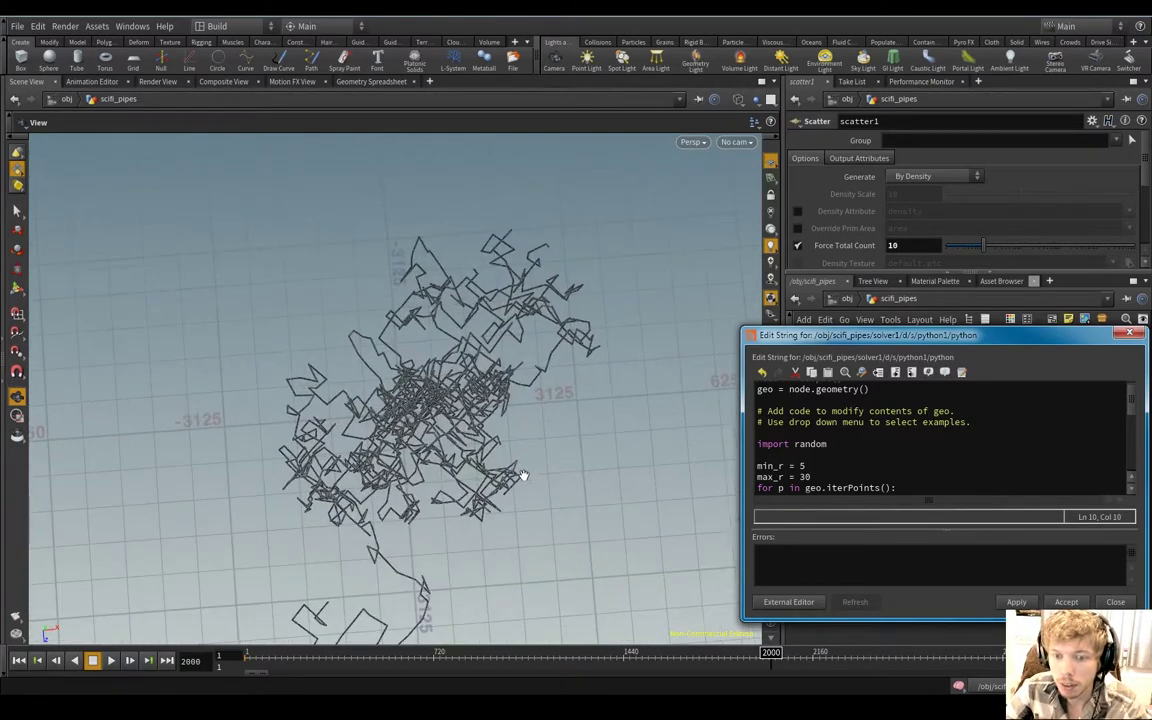
{"action": "left_click_drag", "start_coordinate": [521, 475], "coordinate": [463, 474]}
Step: Re-apply the script with max_r at 30 to generate another random layout and inspect it
{"action": "left_click", "coordinate": [1001, 607]}
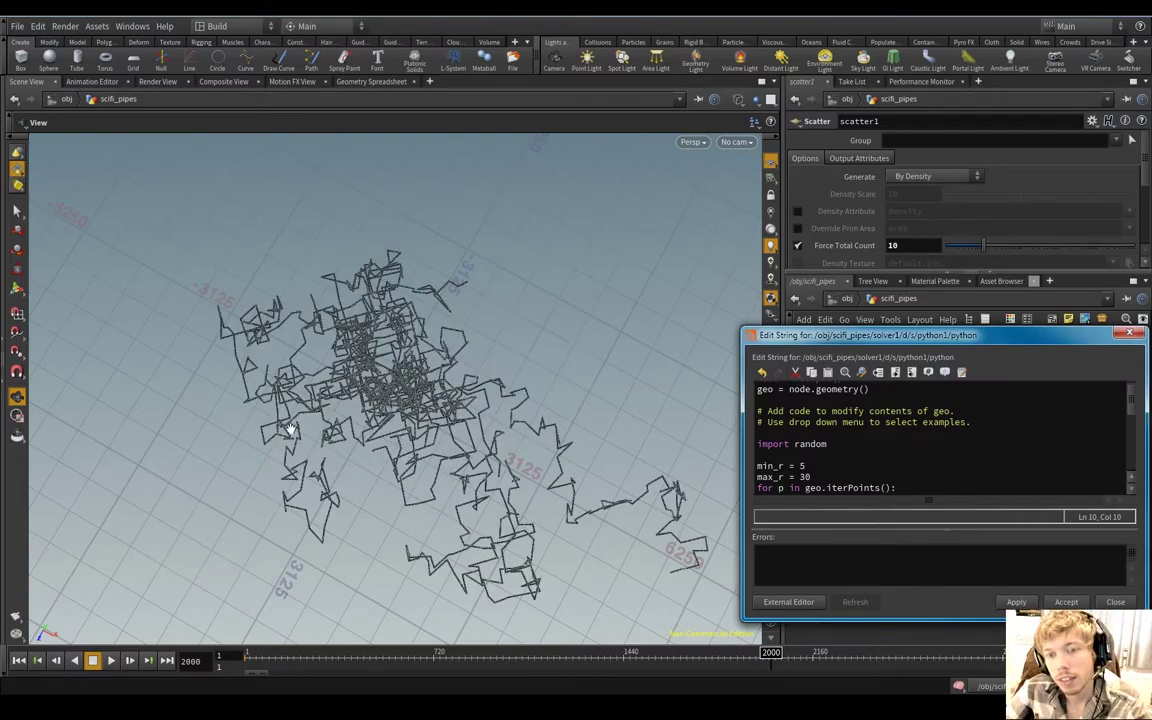
{"action": "left_click_drag", "start_coordinate": [289, 427], "coordinate": [311, 445]}
{"action": "right_click_drag", "start_coordinate": [311, 445], "coordinate": [406, 509]}
{"action": "left_click_drag", "start_coordinate": [370, 534], "coordinate": [460, 477]}
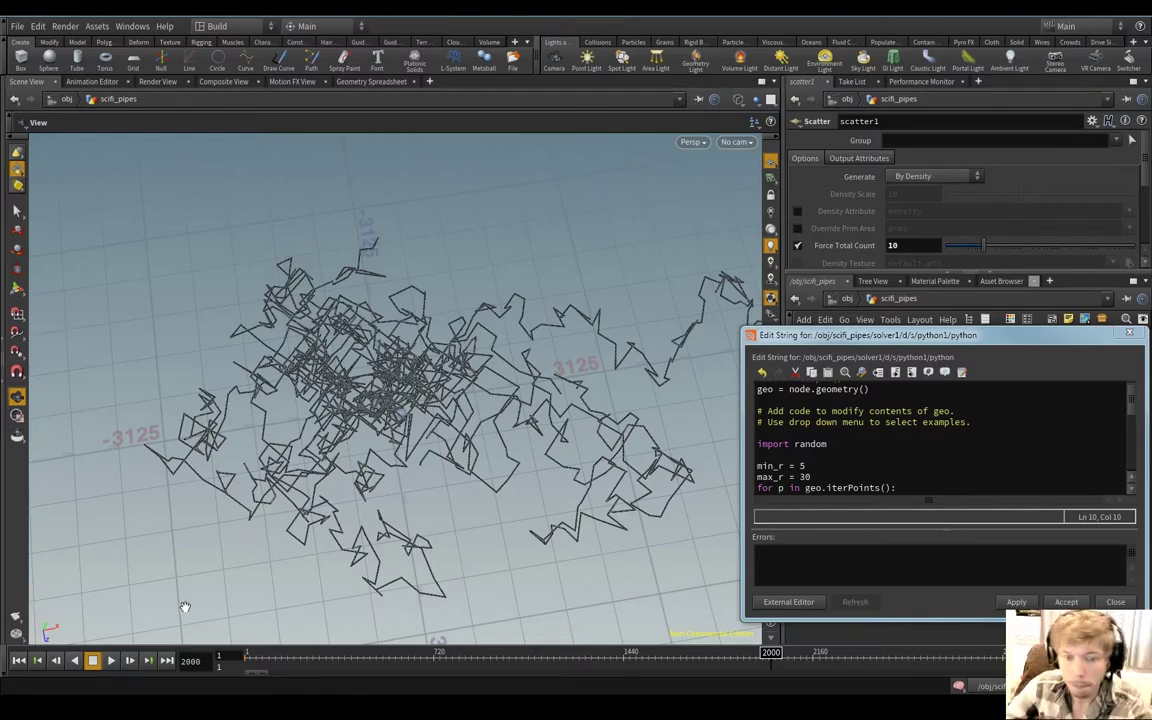
Step: Play the simulation from frame 1 and follow how the pipes grow with the wider radius range
{"action": "left_click", "coordinate": [18, 660]}
{"action": "left_click", "coordinate": [111, 660]}
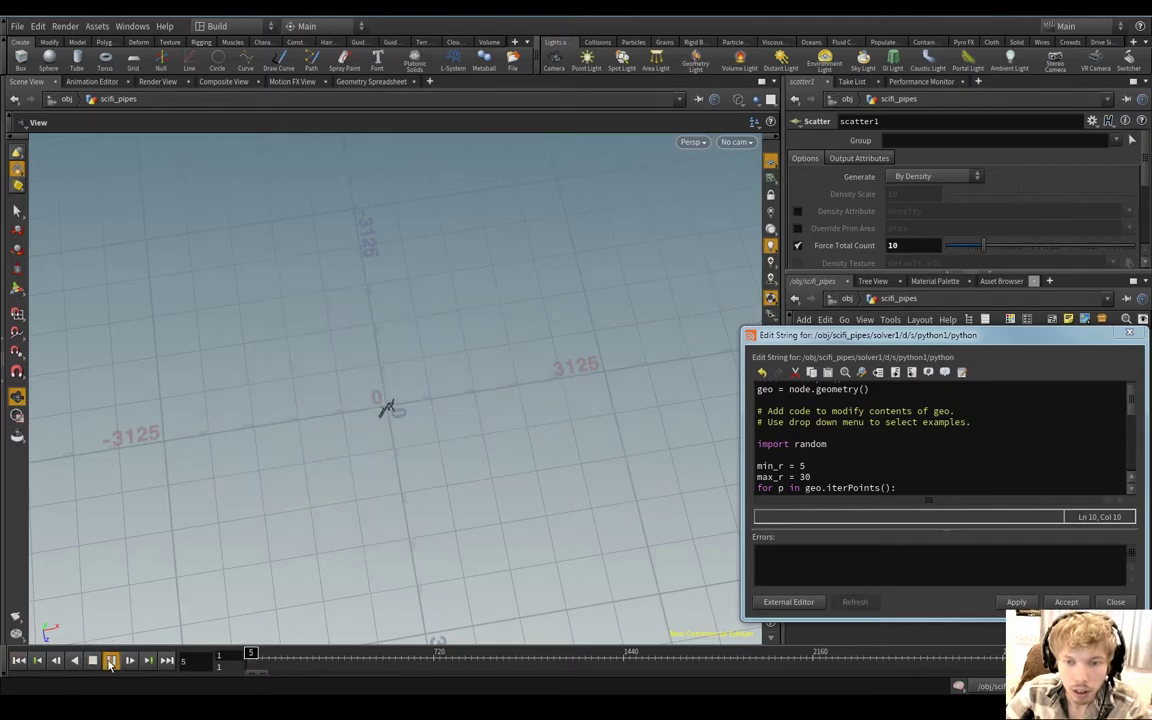
{"action": "middle_click_drag", "start_coordinate": [424, 545], "coordinate": [453, 512]}
{"action": "left_click_drag", "start_coordinate": [453, 512], "coordinate": [457, 543]}
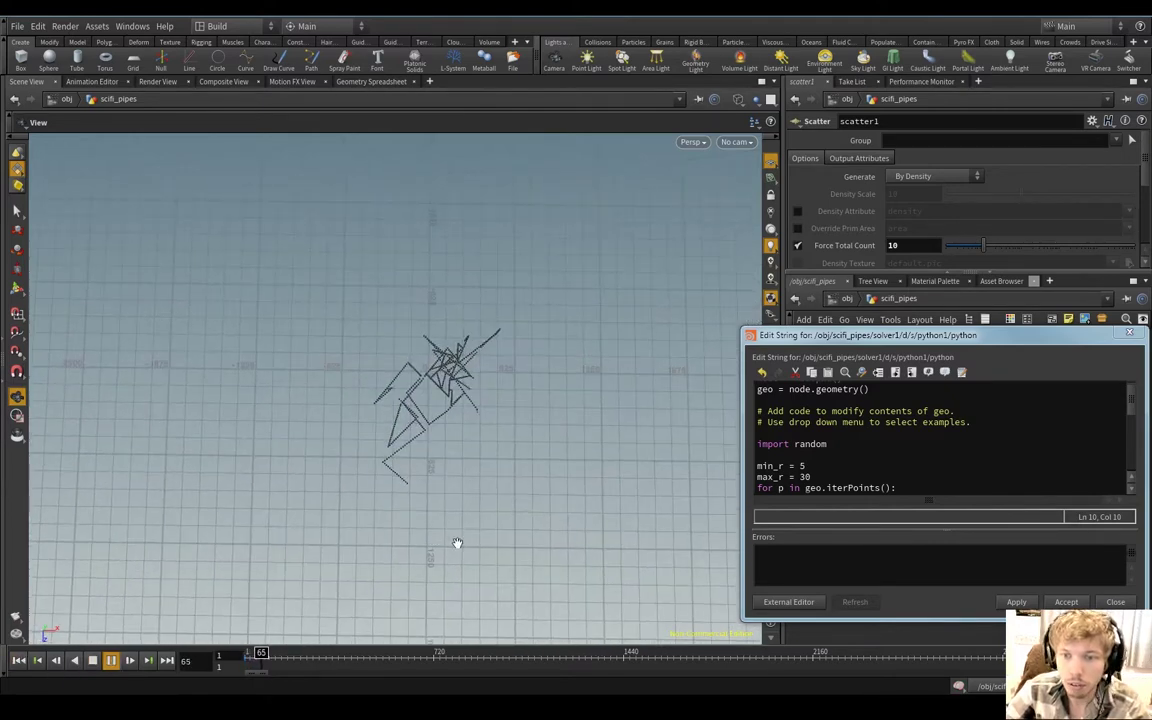
{"action": "right_click_drag", "start_coordinate": [457, 543], "coordinate": [501, 535]}
{"action": "middle_click_drag", "start_coordinate": [501, 535], "coordinate": [480, 536]}
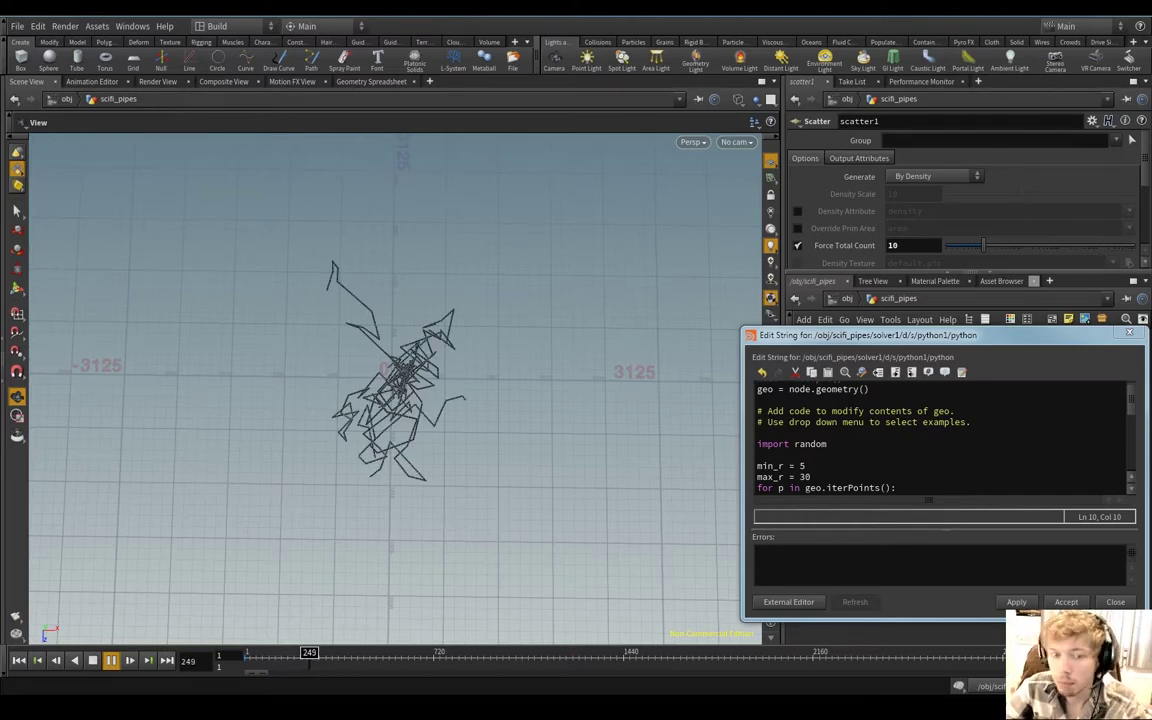
Step: Restart the simulation from frame 1 twice to watch the pipe growth again
{"action": "left_click", "coordinate": [18, 660]}
{"action": "left_click", "coordinate": [110, 661]}
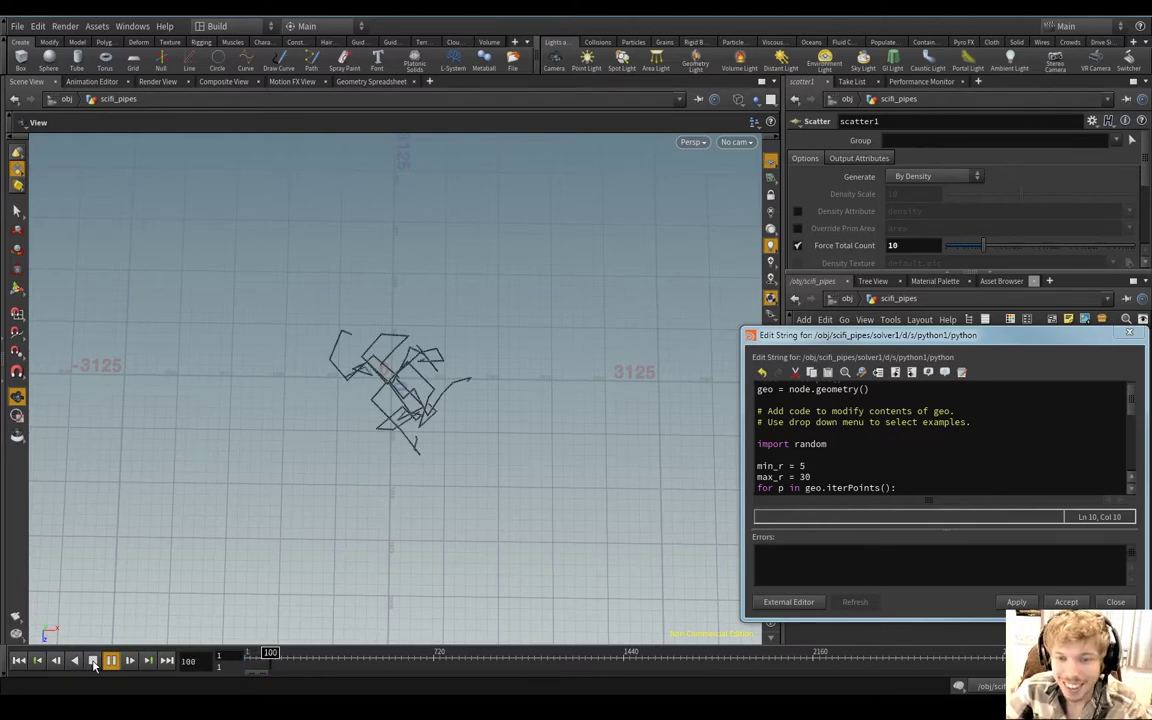
{"action": "left_click", "coordinate": [19, 662]}
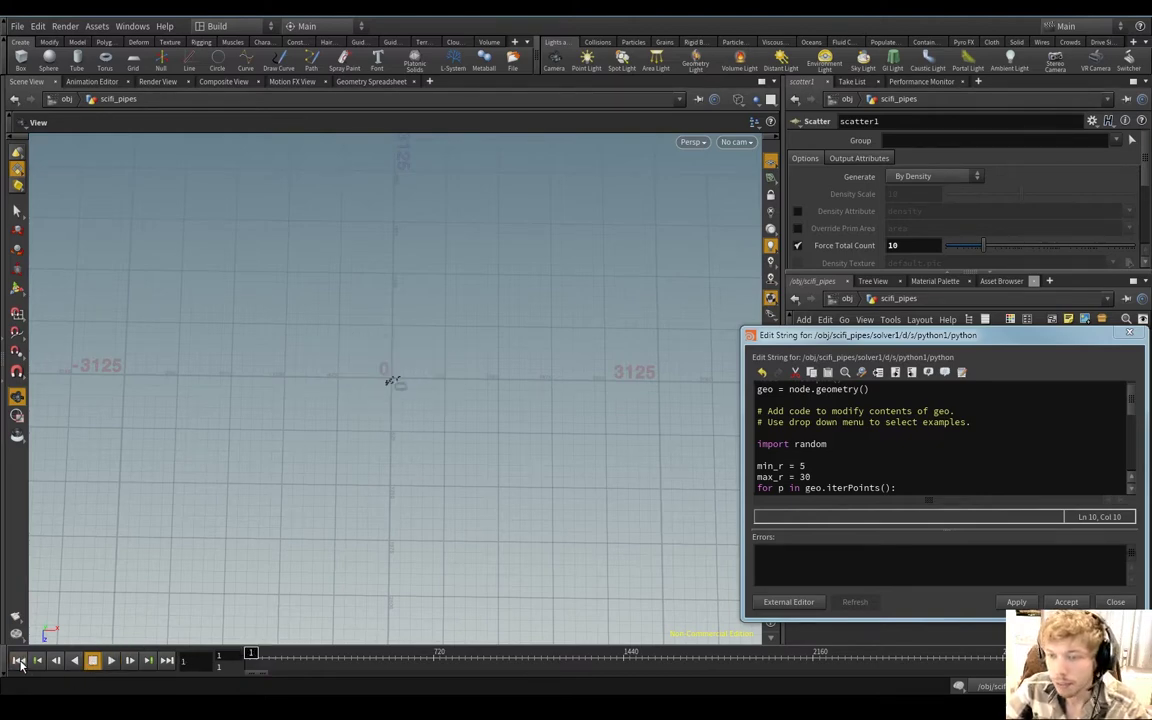
{"action": "left_click", "coordinate": [111, 661]}
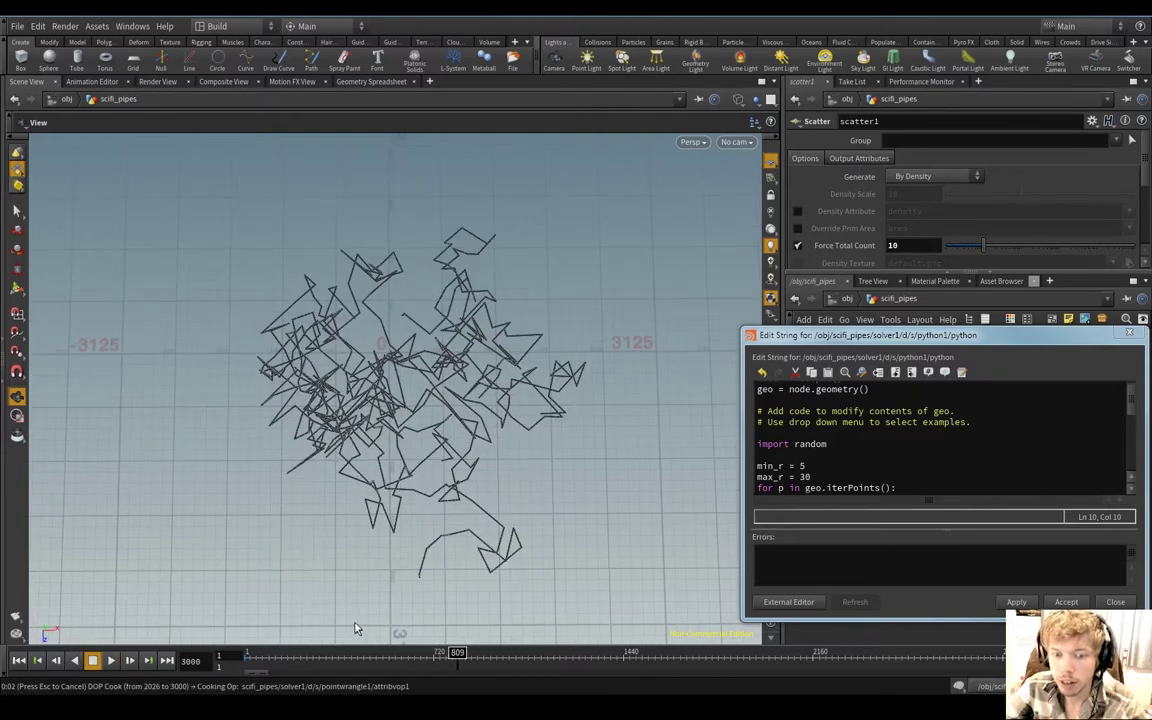
Step: Jump to frame 3000, inspect the pipes, and re-apply the script to generate a new random layout
{"action": "scroll", "coordinate": [485, 483], "scroll_direction": "down", "scroll_amount": 4}
{"action": "mouse_move", "coordinate": [485, 483]}
{"action": "middle_mouse_down"}
{"action": "mouse_move", "coordinate": [419, 411]}
{"action": "mouse_move", "coordinate": [480, 500]}
{"action": "middle_mouse_up"}
{"action": "scroll", "coordinate": [400, 480], "scroll_direction": "up", "scroll_amount": 2}
{"action": "left_click_drag", "start_coordinate": [316, 494], "coordinate": [351, 450]}
{"action": "left_click", "coordinate": [1016, 603]}
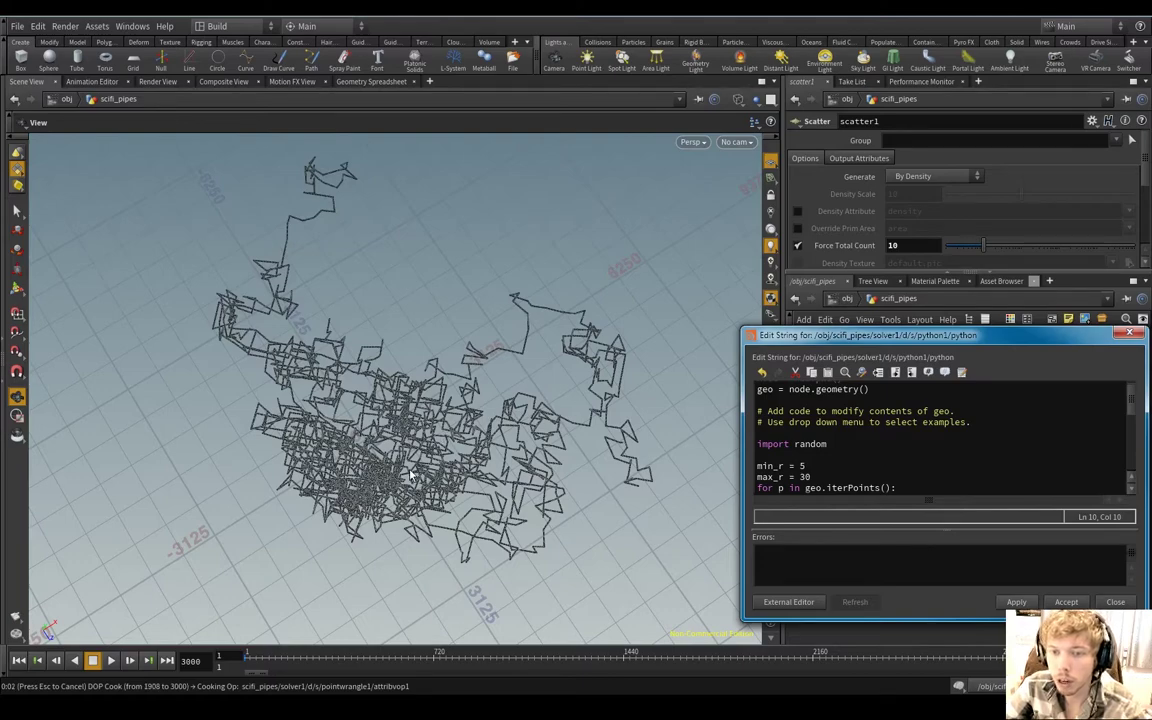
Step: Inspect the pipe layout at frame 3000 and re-apply the script to generate another random variation
{"action": "left_click_drag", "start_coordinate": [650, 267], "coordinate": [600, 372]}
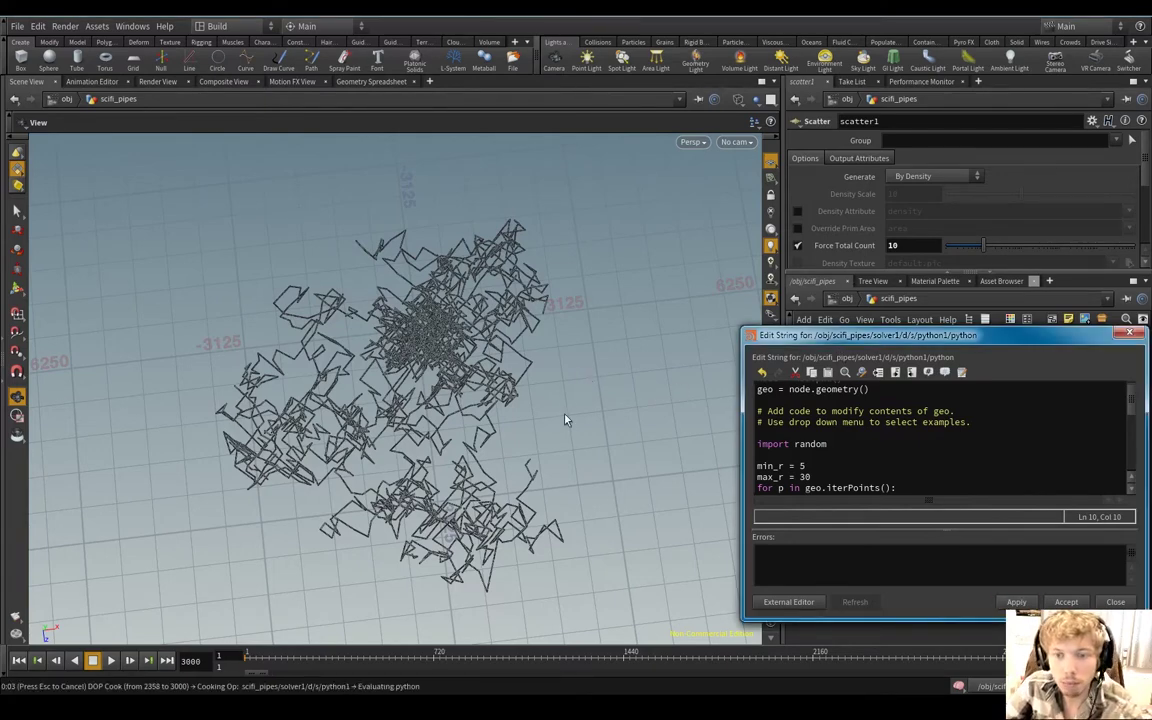
{"action": "left_click_drag", "start_coordinate": [586, 379], "coordinate": [541, 401]}
{"action": "middle_click_drag", "start_coordinate": [543, 401], "coordinate": [442, 406]}
{"action": "left_click", "coordinate": [1017, 604]}
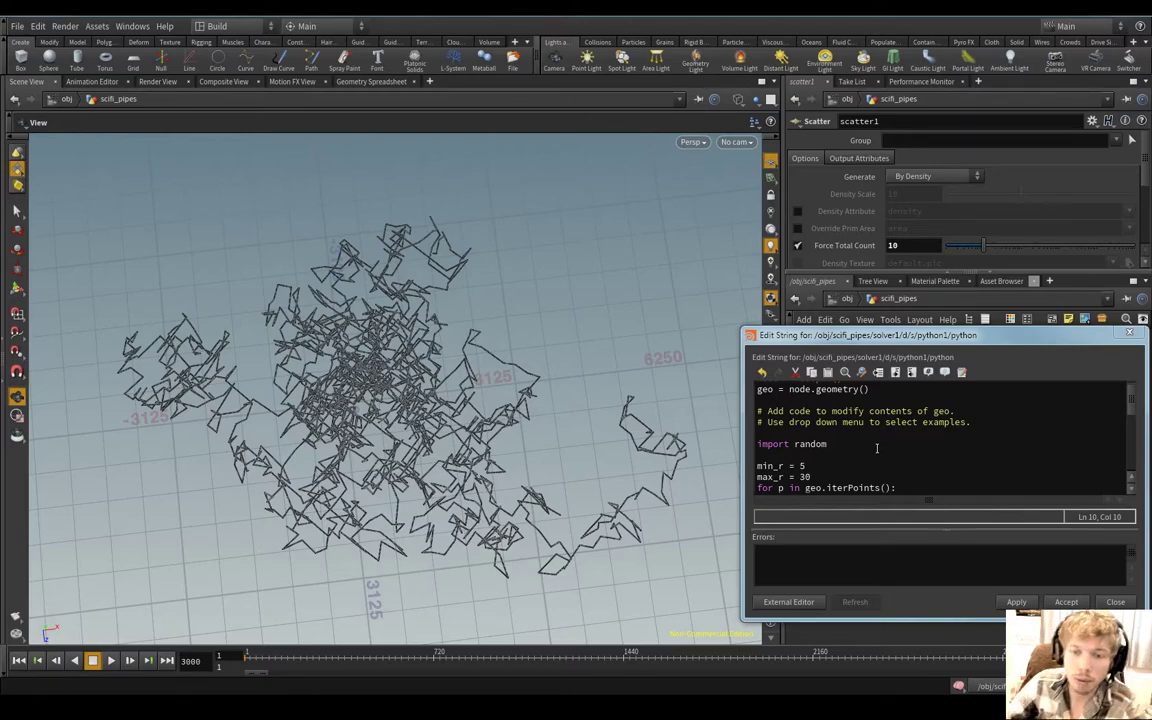
{"action": "middle_click_drag", "start_coordinate": [590, 482], "coordinate": [595, 496]}
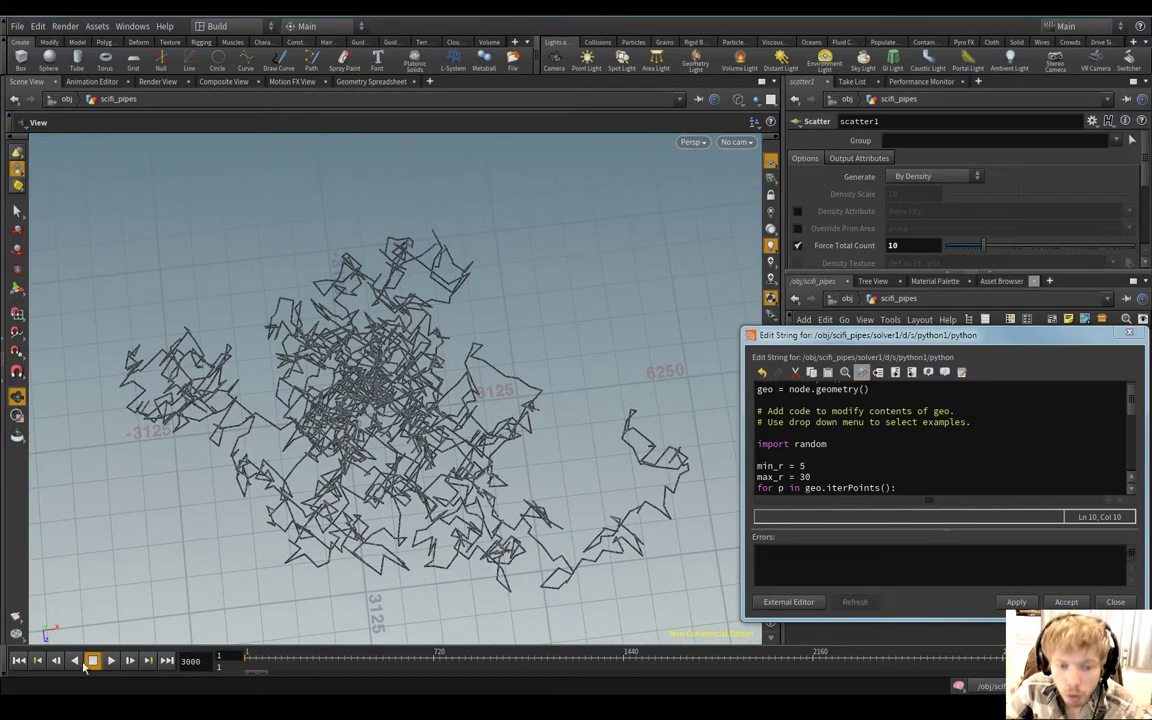
{"action": "mouse_move", "coordinate": [448, 494]}
{"action": "middle_mouse_down"}
{"action": "mouse_move", "coordinate": [477, 498]}
{"action": "mouse_move", "coordinate": [463, 484]}
{"action": "middle_mouse_up"}
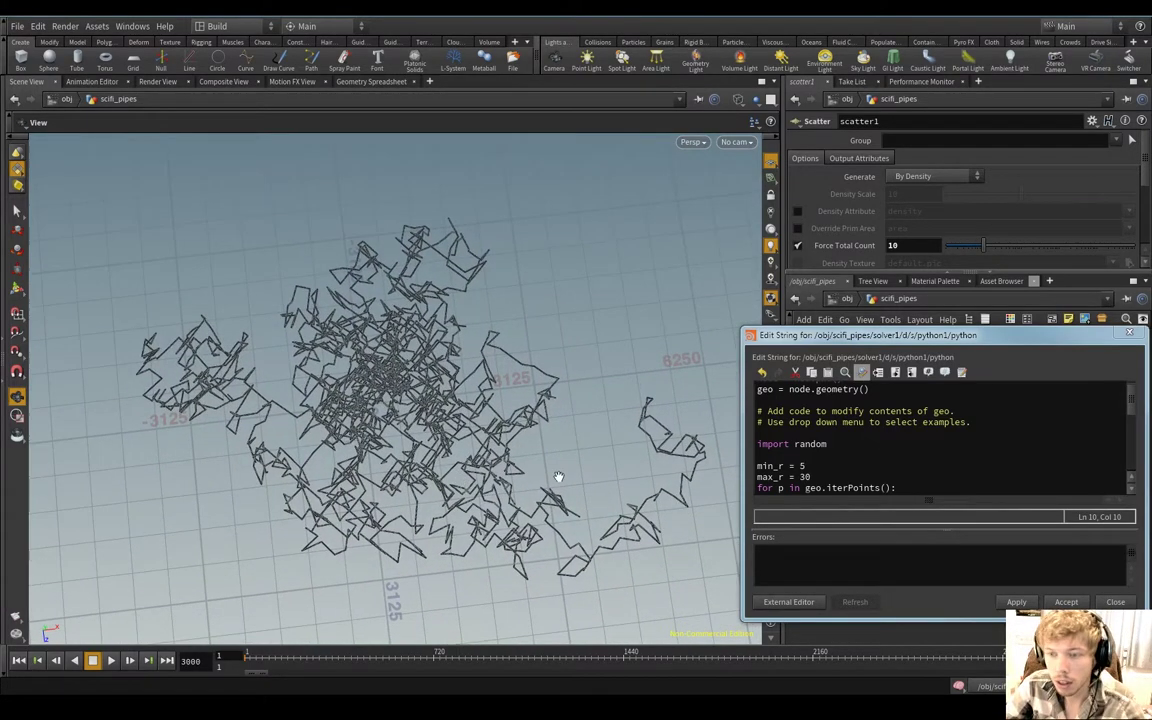
Step: Set min_r to -10 and max_r to 10 in the Python script and apply the change
{"action": "left_click", "coordinate": [836, 465]}
{"action": "key", "text": "BackSpace"}
{"action": "type", "text": "-10"}
{"action": "key", "text": "Down"}
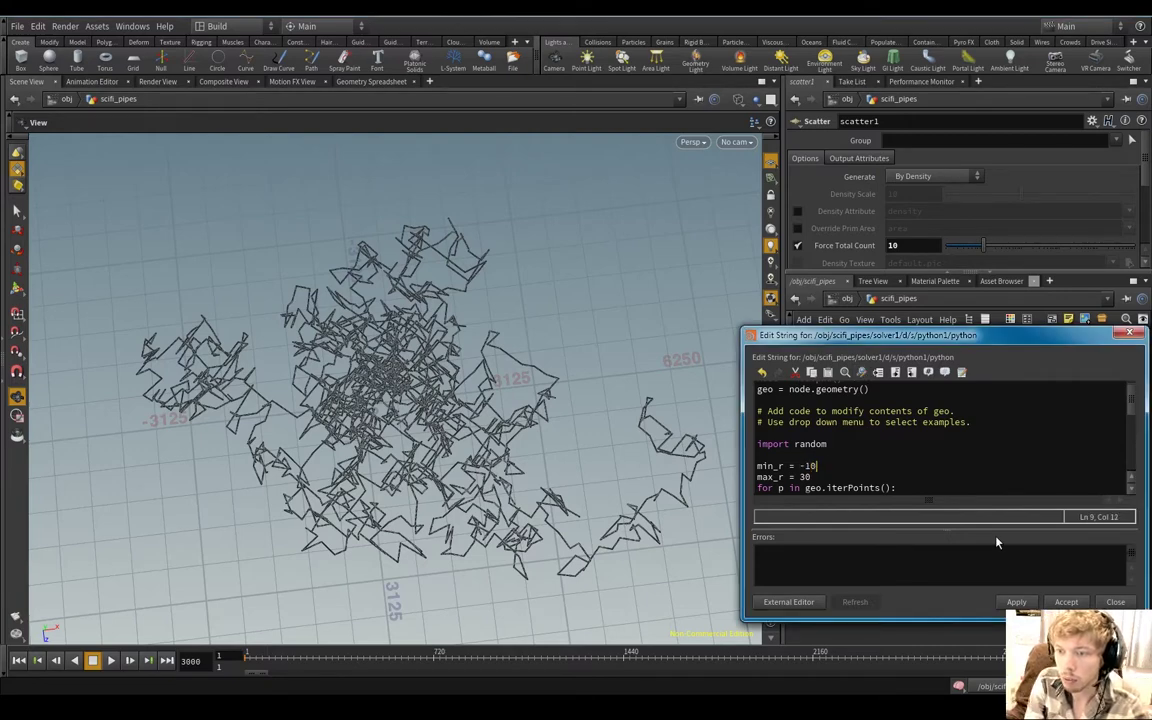
{"action": "key", "text": "BackSpace"}
{"action": "key", "text": "BackSpace"}
{"action": "type", "text": "10"}
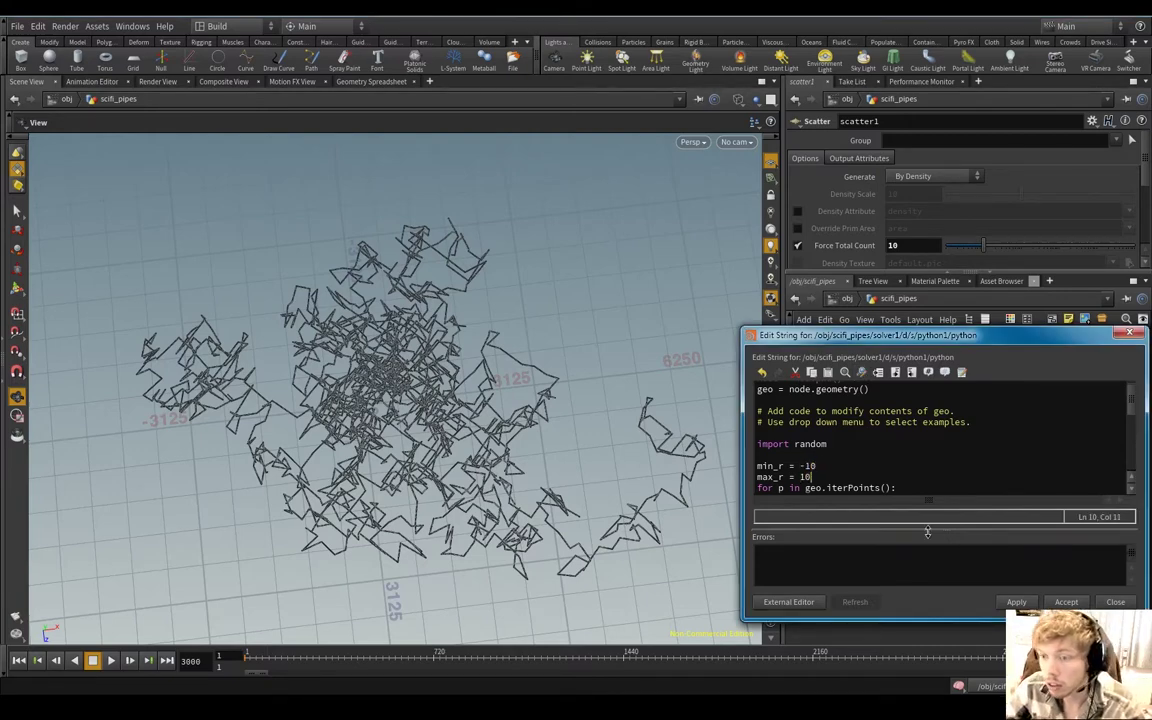
{"action": "left_click", "coordinate": [1027, 603]}
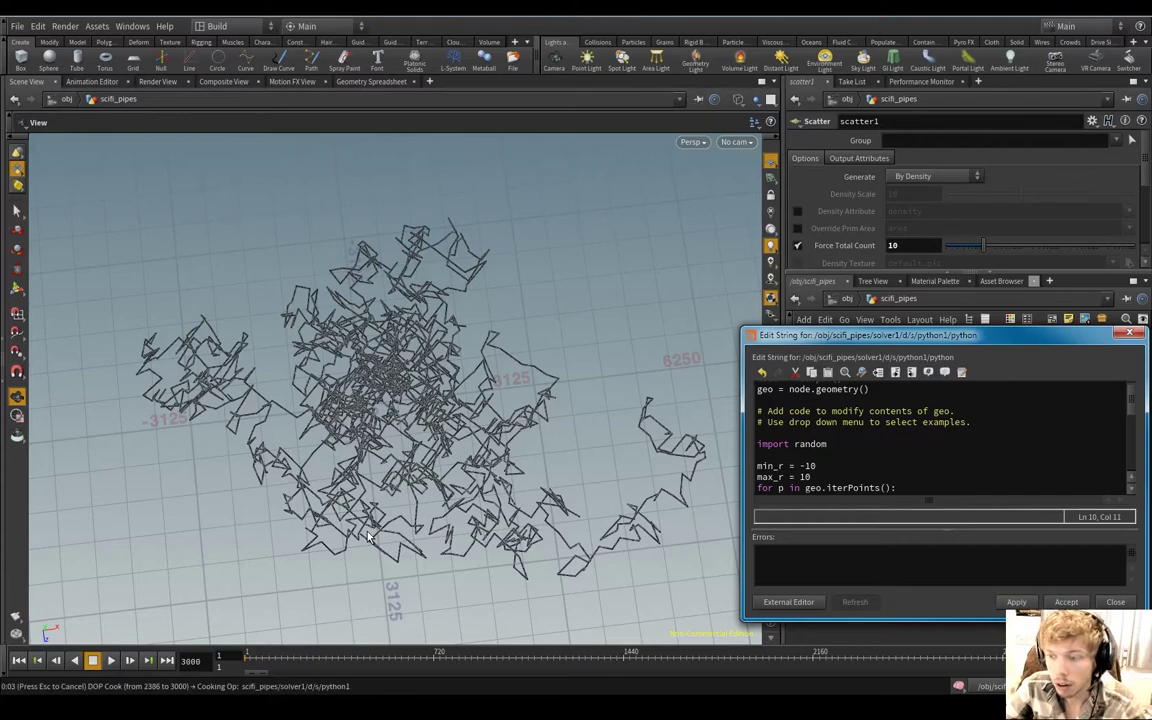
Step: Examine the direction and spread of the pipes grown with the -10 to 10 range from several angles
{"action": "left_click_drag", "start_coordinate": [365, 530], "coordinate": [332, 499]}
{"action": "middle_click_drag", "start_coordinate": [332, 499], "coordinate": [429, 530]}
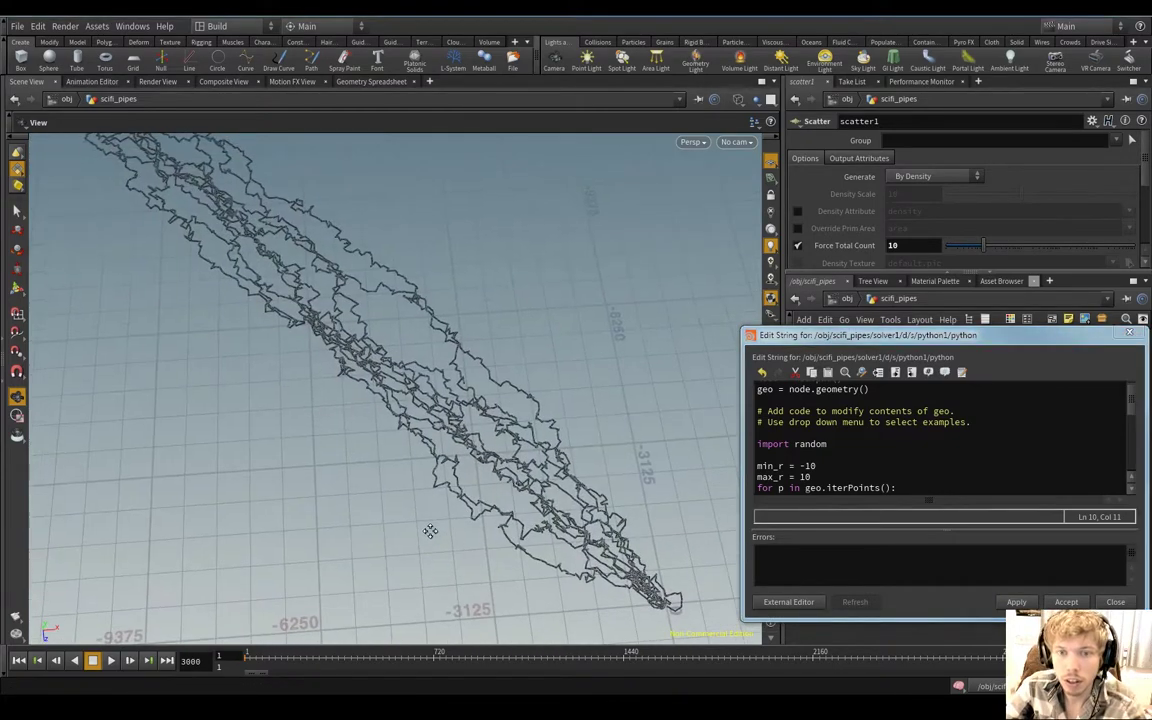
{"action": "mouse_move", "coordinate": [429, 530]}
{"action": "left_mouse_down"}
{"action": "mouse_move", "coordinate": [373, 496]}
{"action": "mouse_move", "coordinate": [370, 519]}
{"action": "mouse_move", "coordinate": [334, 545]}
{"action": "mouse_move", "coordinate": [388, 563]}
{"action": "left_mouse_up"}
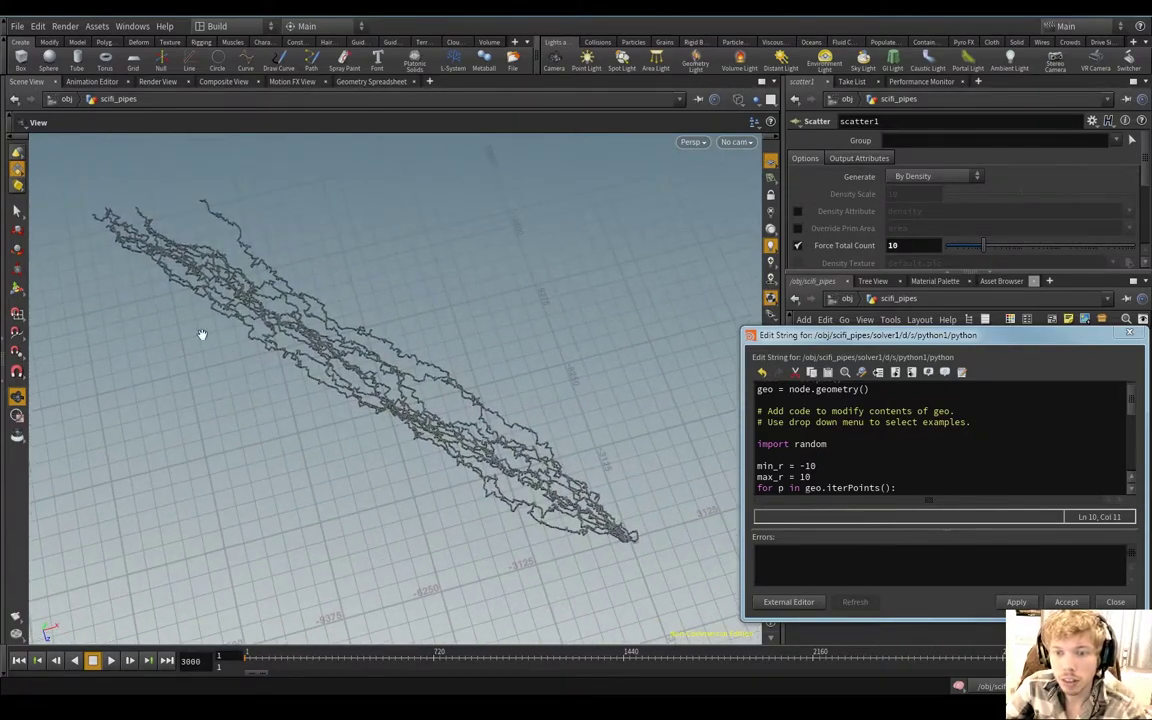
{"action": "middle_click_drag", "start_coordinate": [593, 566], "coordinate": [263, 338], "text": "alt"}
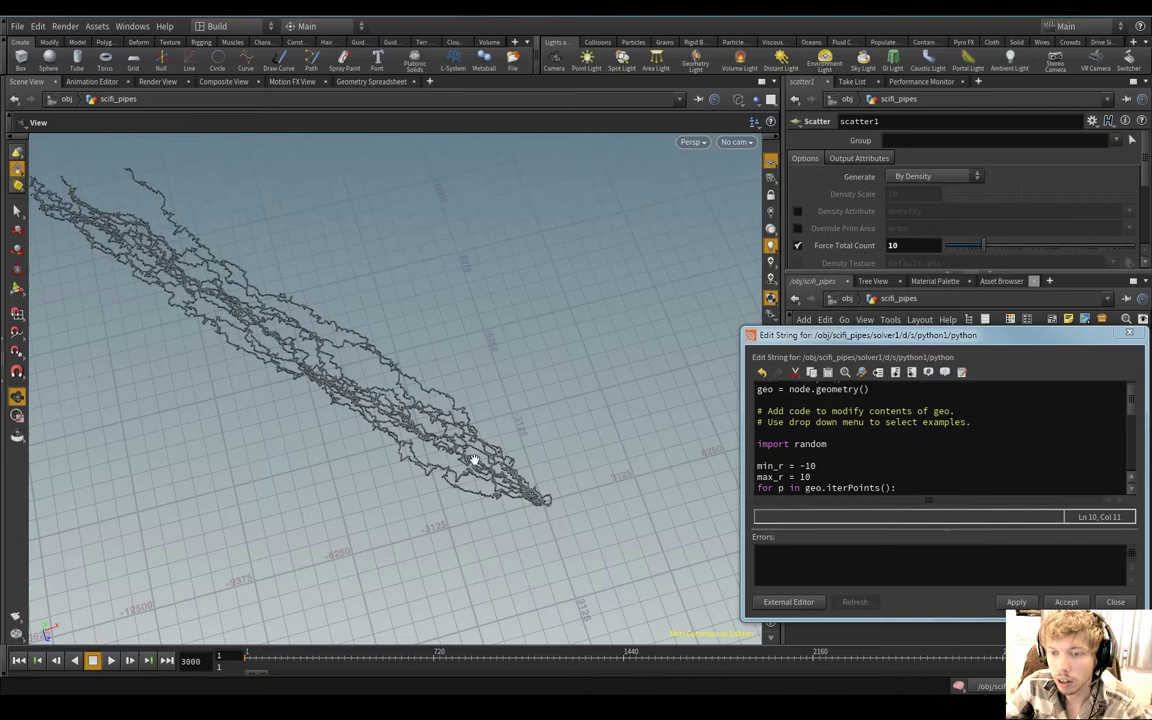
{"action": "mouse_move", "coordinate": [473, 460]}
{"action": "middle_mouse_down", "text": "alt"}
{"action": "mouse_move", "coordinate": [489, 504]}
{"action": "mouse_move", "coordinate": [190, 277]}
{"action": "middle_mouse_up", "text": "alt"}
{"action": "middle_click_drag", "start_coordinate": [218, 369], "coordinate": [527, 471], "text": "alt"}
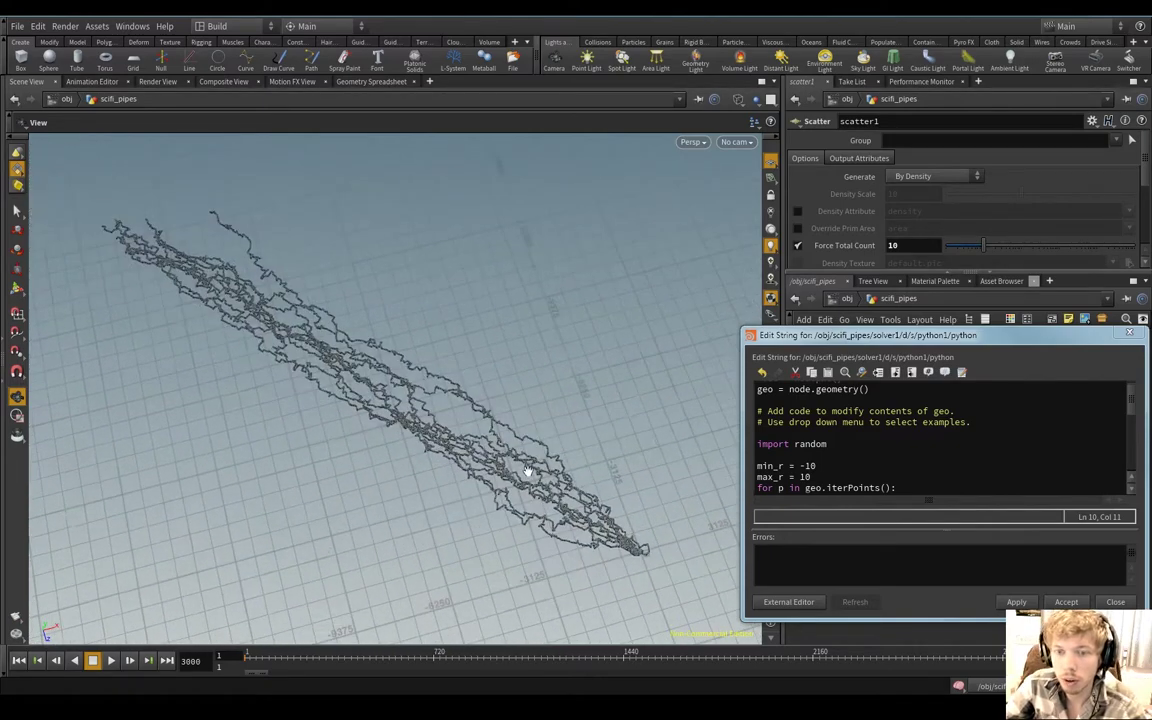
{"action": "middle_click_drag", "start_coordinate": [554, 512], "coordinate": [511, 492]}
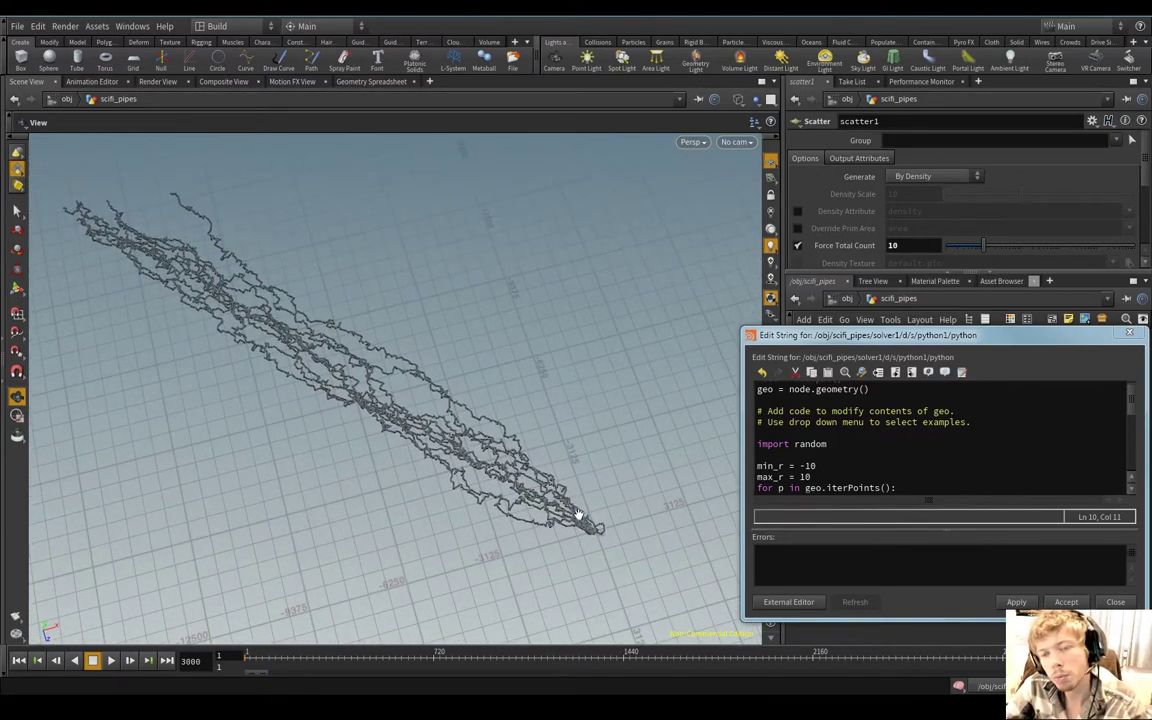
{"action": "mouse_move", "coordinate": [586, 498]}
{"action": "middle_mouse_down"}
{"action": "mouse_move", "coordinate": [574, 467]}
{"action": "mouse_move", "coordinate": [580, 486]}
{"action": "middle_mouse_up"}
{"action": "right_click_drag", "start_coordinate": [371, 290], "coordinate": [408, 316]}
{"action": "scroll", "coordinate": [408, 316], "scroll_direction": "up", "scroll_amount": 2}
{"action": "scroll", "coordinate": [432, 352], "scroll_direction": "down", "scroll_amount": 5}
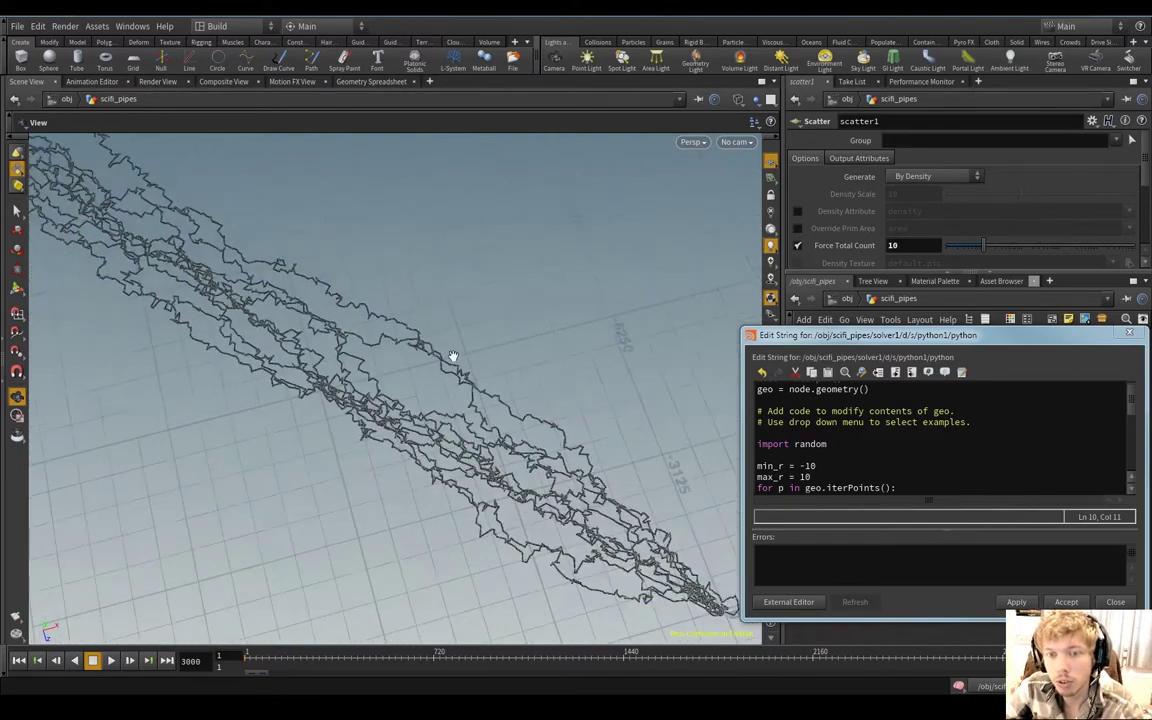
{"action": "mouse_move", "coordinate": [325, 490]}
{"action": "left_mouse_down", "text": "alt"}
{"action": "mouse_move", "coordinate": [571, 589]}
{"action": "mouse_move", "coordinate": [363, 550]}
{"action": "mouse_move", "coordinate": [348, 513]}
{"action": "mouse_move", "coordinate": [342, 532]}
{"action": "mouse_move", "coordinate": [142, 566]}
{"action": "left_mouse_up", "text": "alt"}
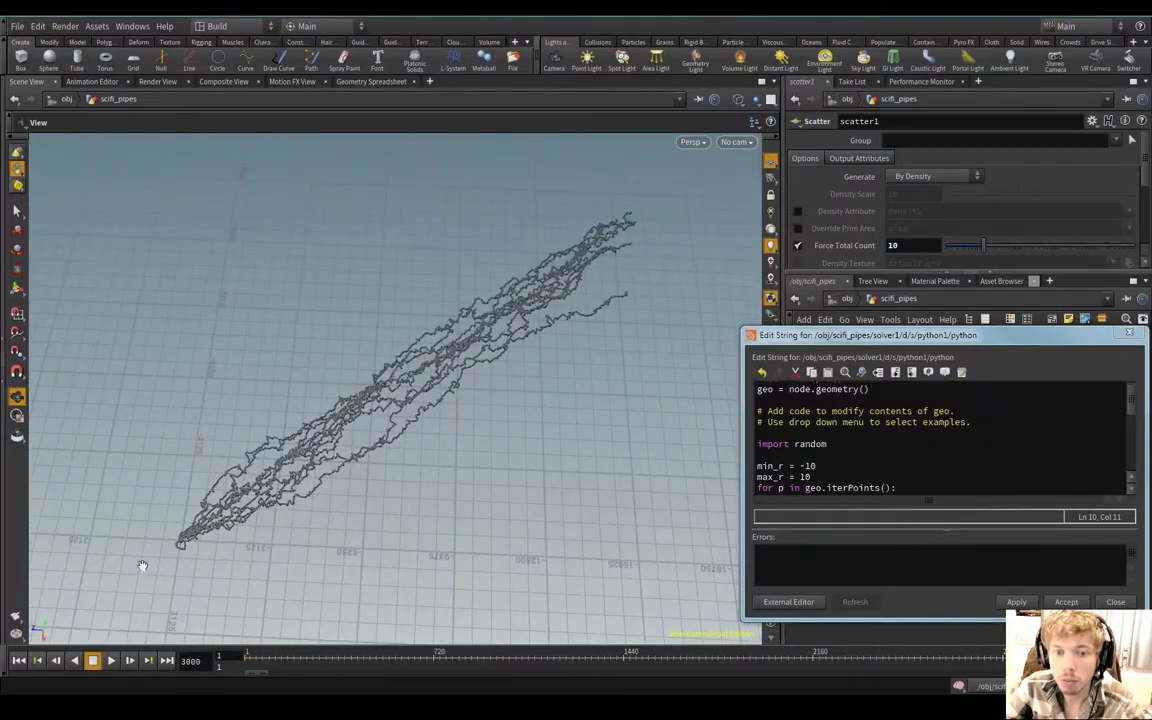
{"action": "mouse_move", "coordinate": [632, 302]}
{"action": "left_mouse_down", "text": "alt"}
{"action": "mouse_move", "coordinate": [391, 517]}
{"action": "mouse_move", "coordinate": [380, 505]}
{"action": "mouse_move", "coordinate": [373, 514]}
{"action": "mouse_move", "coordinate": [361, 459]}
{"action": "mouse_move", "coordinate": [296, 489]}
{"action": "mouse_move", "coordinate": [467, 325]}
{"action": "left_mouse_up", "text": "alt"}
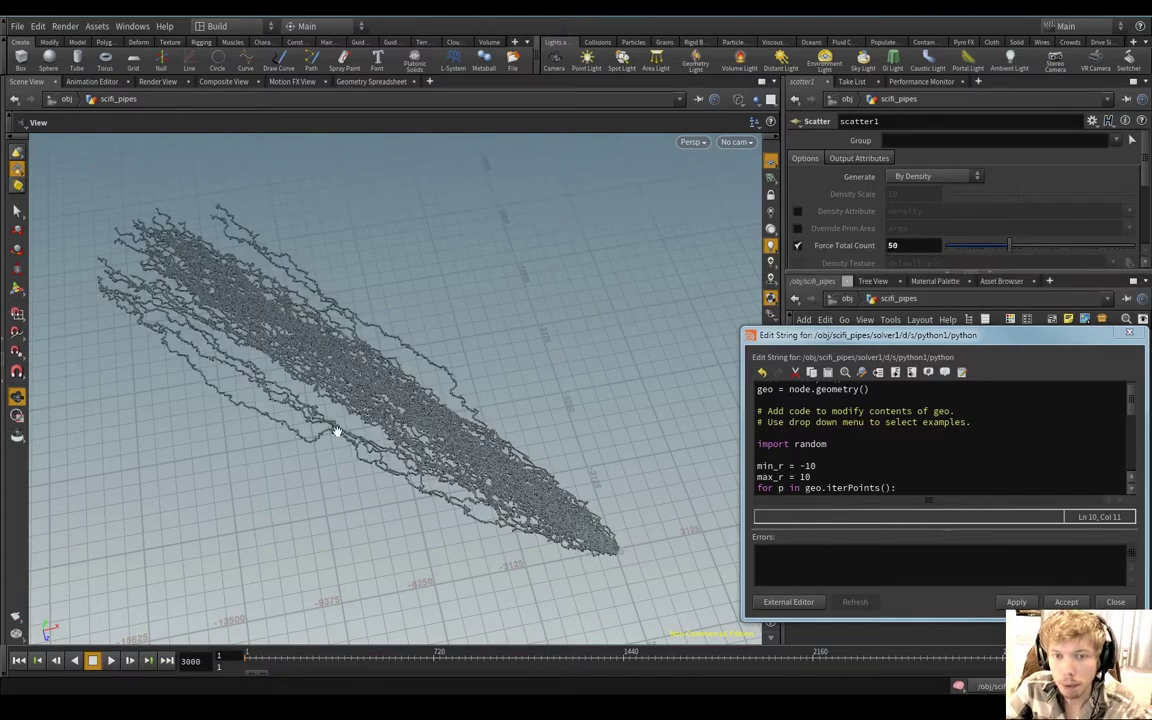
Step: Inspect the pipe bundle grown from 50 scatter points and play the simulation up to frame 83
{"action": "middle_click_drag", "start_coordinate": [316, 432], "coordinate": [288, 388]}
{"action": "left_click_drag", "start_coordinate": [287, 388], "coordinate": [270, 623], "text": "alt"}
{"action": "left_click", "coordinate": [112, 661]}
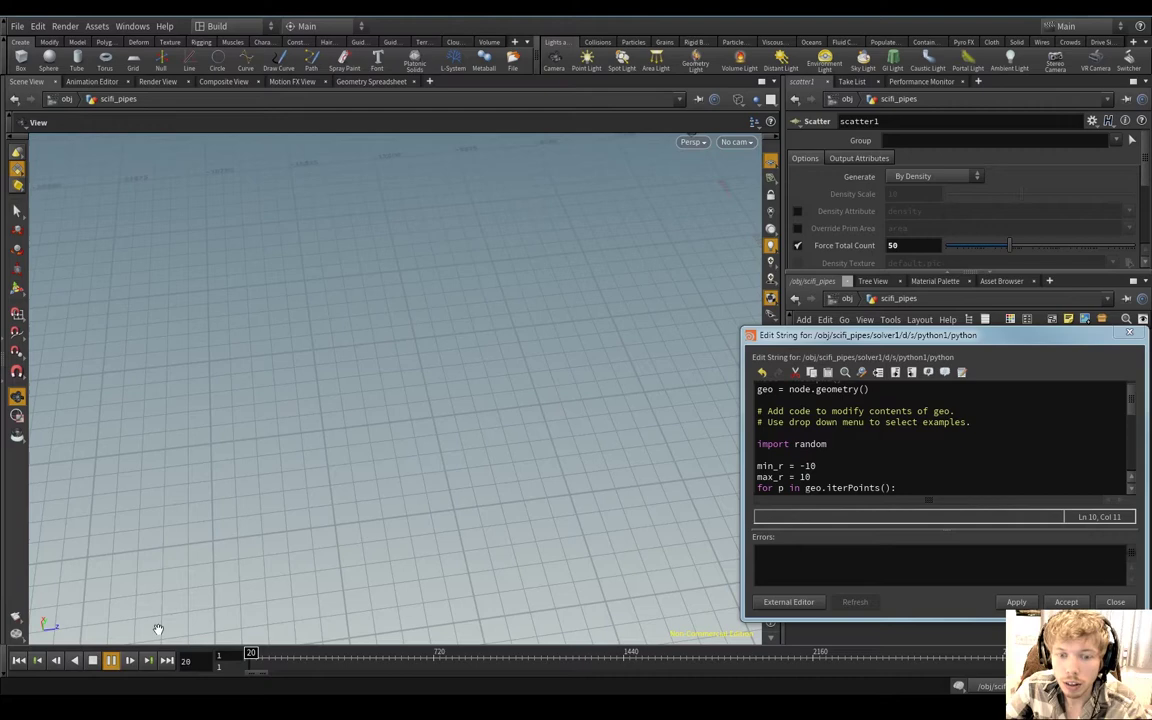
{"action": "left_click", "coordinate": [93, 661]}
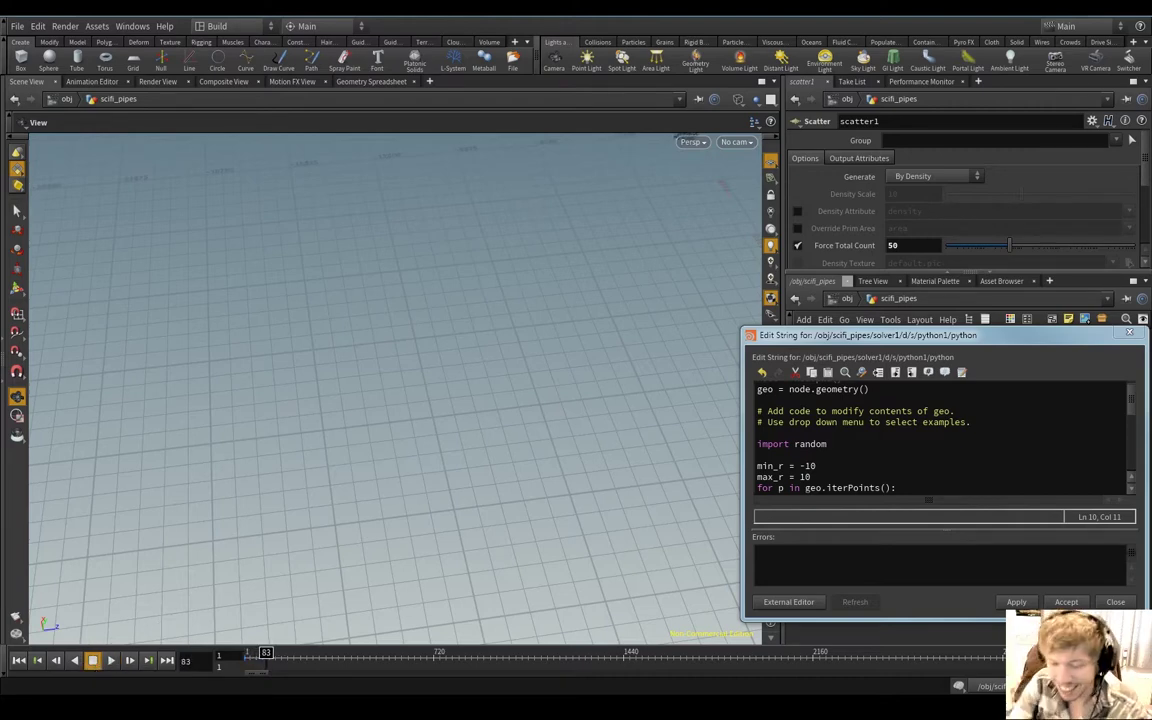
Step: Extend the timeline's end frame, then go to frame 3000 and view the whole pipe bundle
{"action": "key", "text": "Return"}
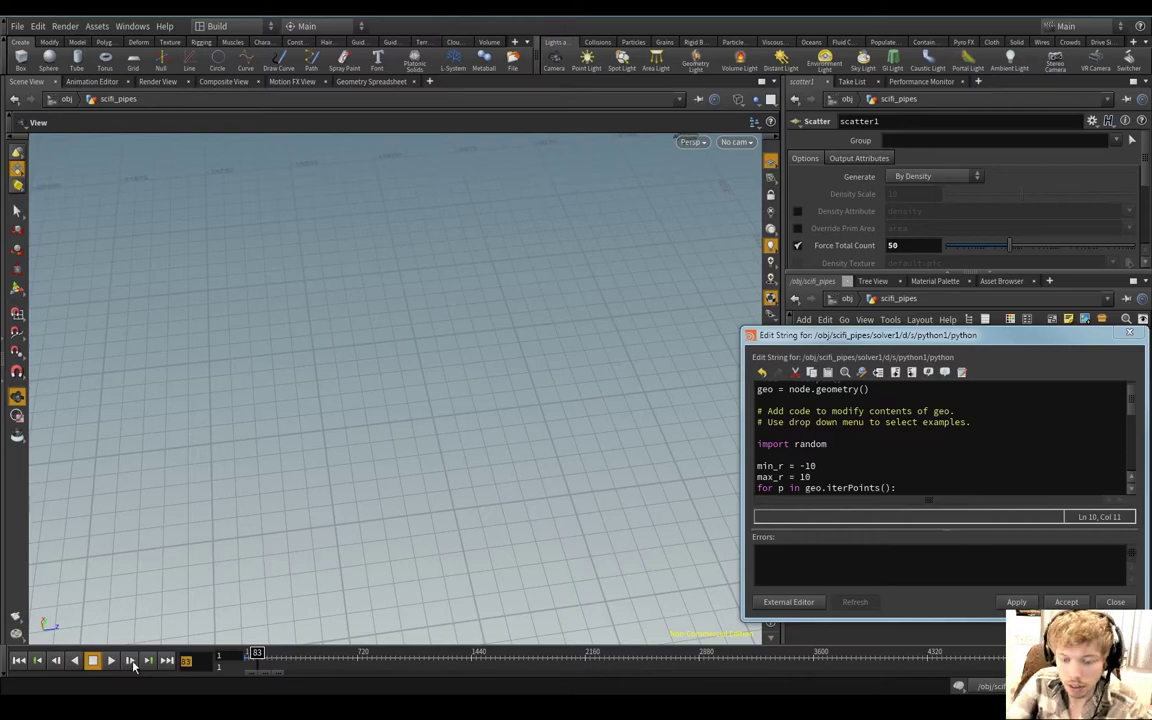
{"action": "left_click", "coordinate": [132, 663]}
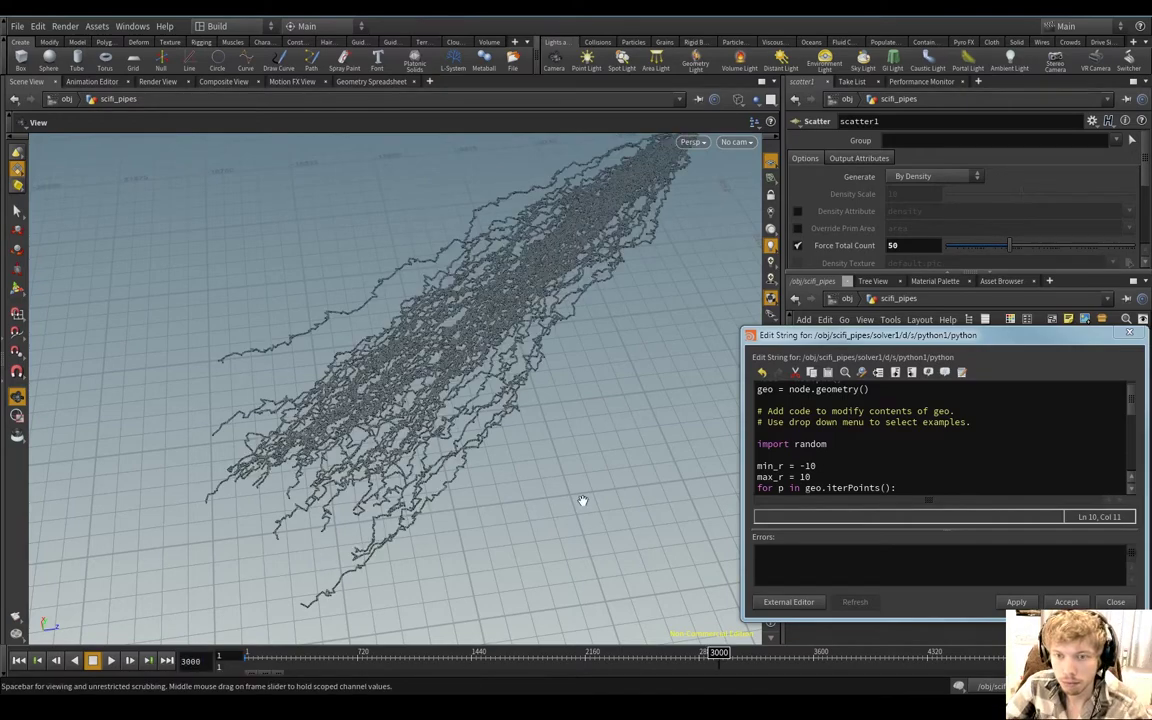
{"action": "middle_click_drag", "start_coordinate": [583, 500], "coordinate": [509, 576]}
{"action": "right_click_drag", "start_coordinate": [517, 545], "coordinate": [468, 548]}
{"action": "left_click_drag", "start_coordinate": [468, 548], "coordinate": [355, 581]}
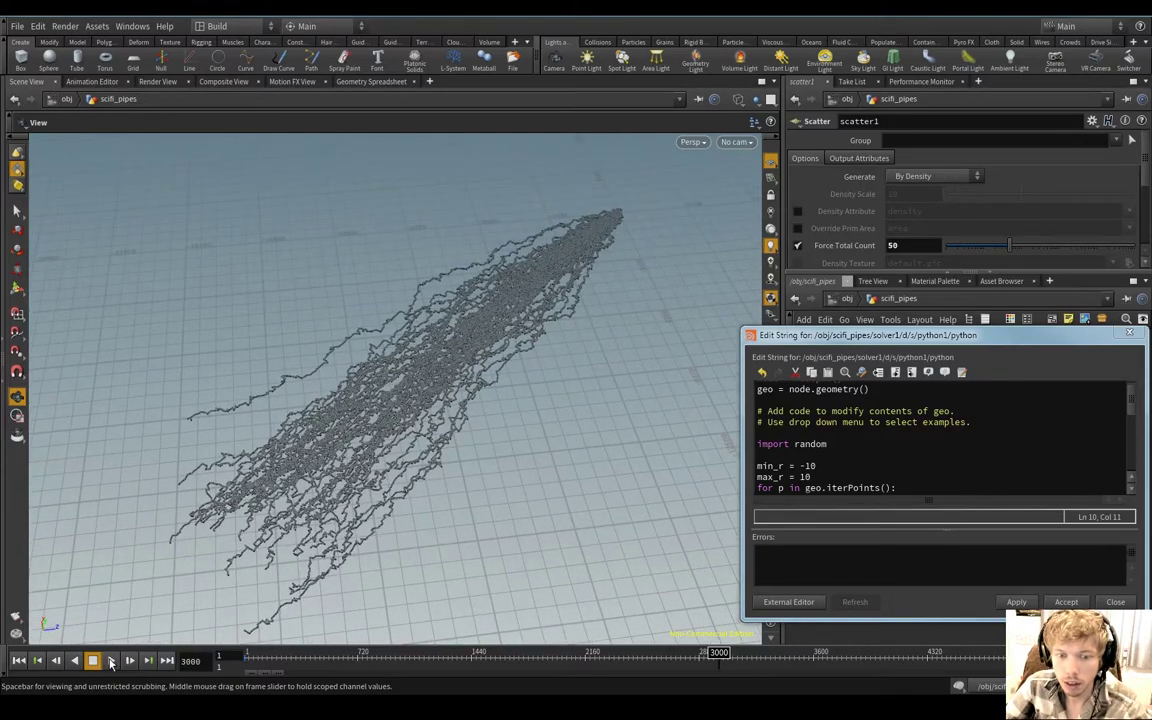
Step: Play the simulation on from frame 3000 to about frame 3302 and examine the growing pipe ends and their origin
{"action": "left_click", "coordinate": [110, 661]}
{"action": "middle_click_drag", "start_coordinate": [375, 562], "coordinate": [548, 404]}
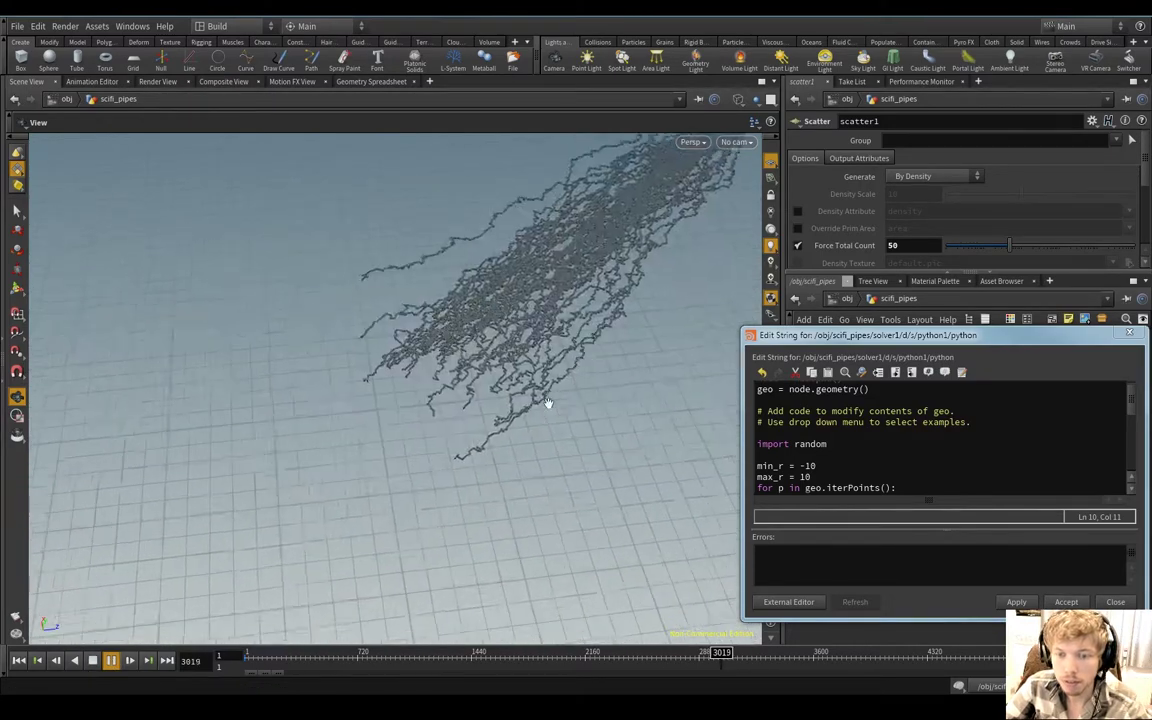
{"action": "right_click_drag", "start_coordinate": [548, 404], "coordinate": [487, 458]}
{"action": "left_click_drag", "start_coordinate": [304, 496], "coordinate": [494, 423]}
{"action": "middle_click_drag", "start_coordinate": [494, 423], "coordinate": [440, 476]}
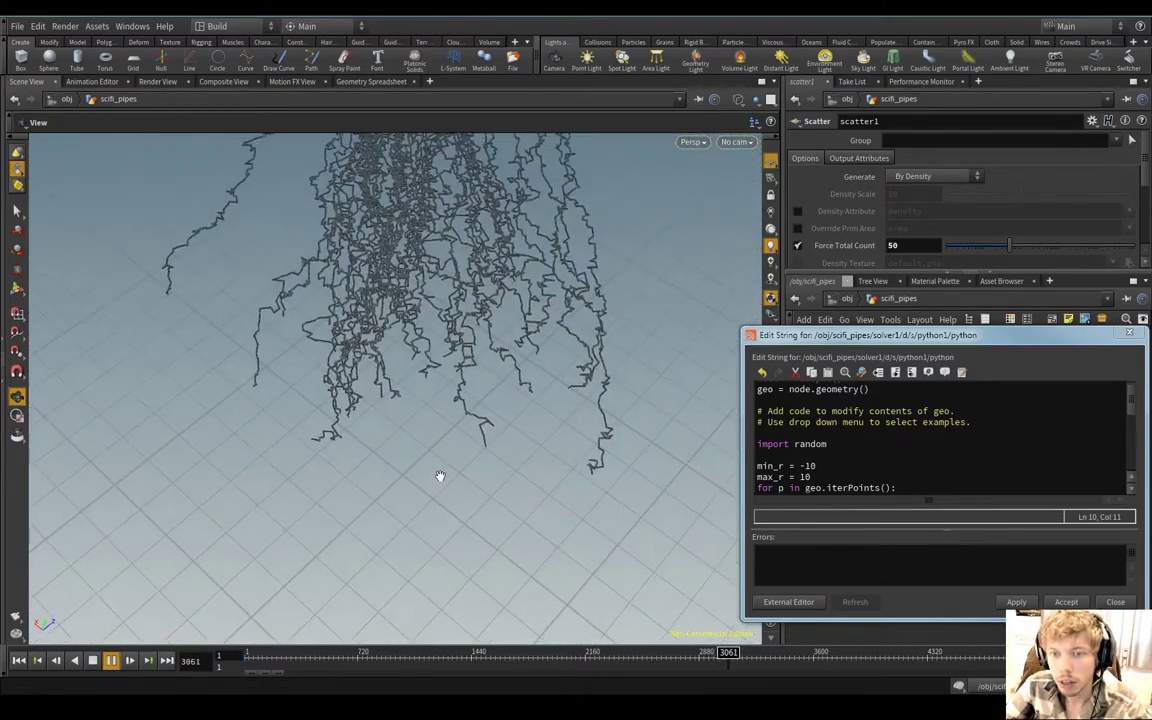
{"action": "right_click_drag", "start_coordinate": [440, 476], "coordinate": [391, 489]}
{"action": "left_click_drag", "start_coordinate": [391, 489], "coordinate": [400, 480]}
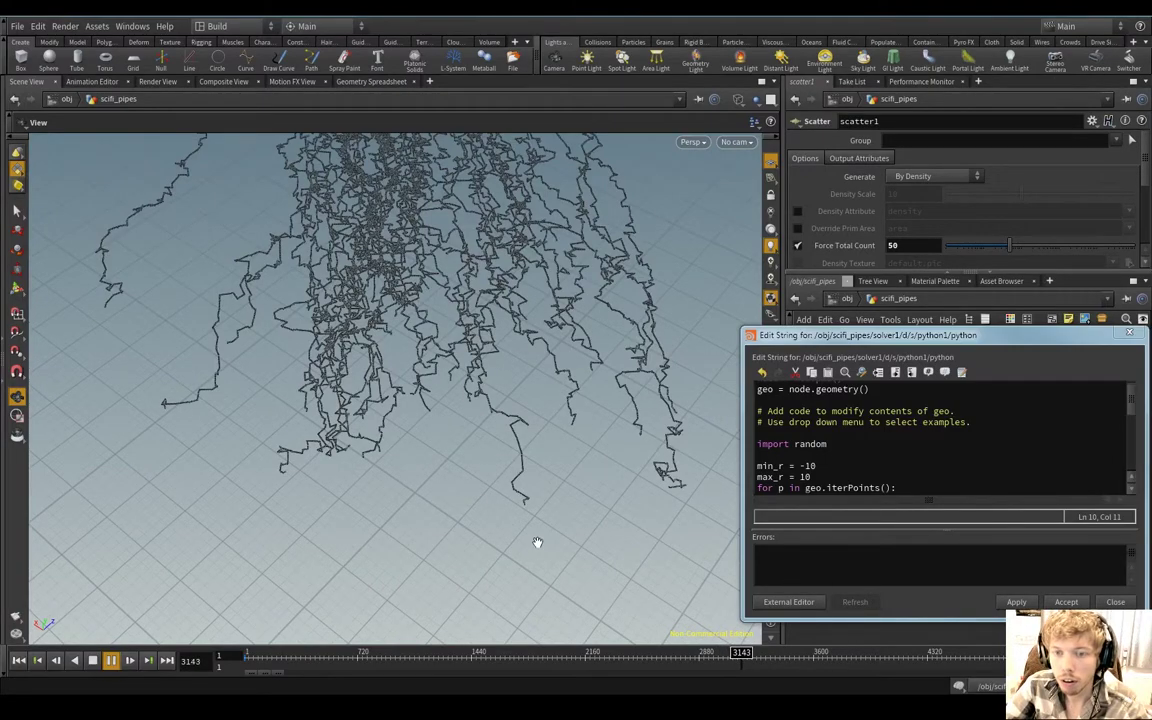
{"action": "left_click_drag", "start_coordinate": [537, 542], "coordinate": [307, 561], "text": "alt"}
{"action": "left_click_drag", "start_coordinate": [414, 540], "coordinate": [300, 542]}
{"action": "right_click_drag", "start_coordinate": [300, 542], "coordinate": [340, 516]}
{"action": "left_click_drag", "start_coordinate": [340, 516], "coordinate": [350, 609]}
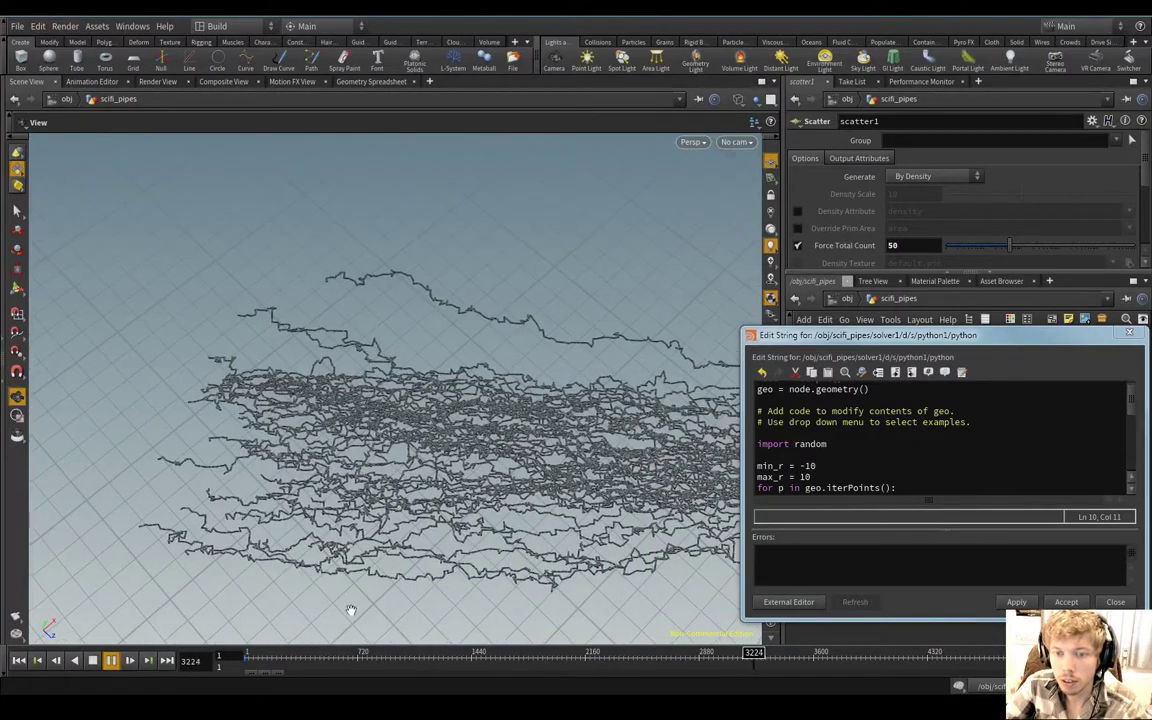
{"action": "middle_click_drag", "start_coordinate": [350, 609], "coordinate": [319, 473]}
{"action": "right_click_drag", "start_coordinate": [319, 473], "coordinate": [531, 524]}
{"action": "left_click_drag", "start_coordinate": [531, 524], "coordinate": [401, 522], "text": "alt"}
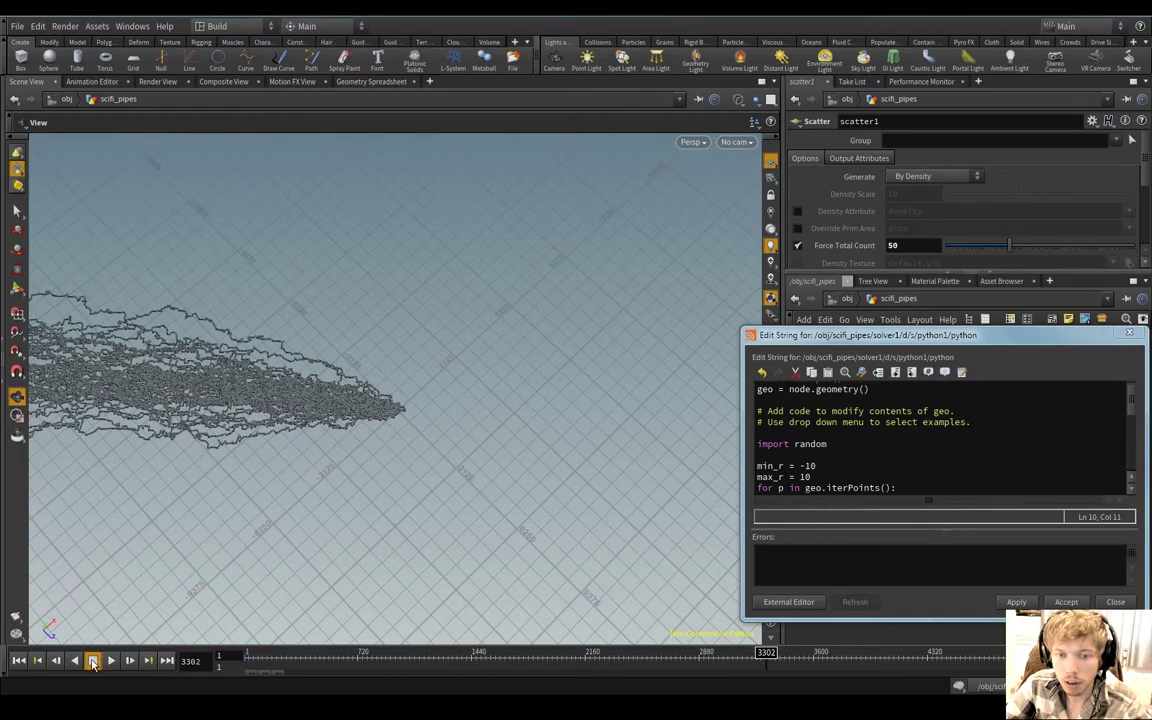
Step: Play the simulation from frame 1 with the -50 to 100 range and inspect the outward-growing pipes
{"action": "right_click_drag", "start_coordinate": [401, 430], "coordinate": [470, 545]}
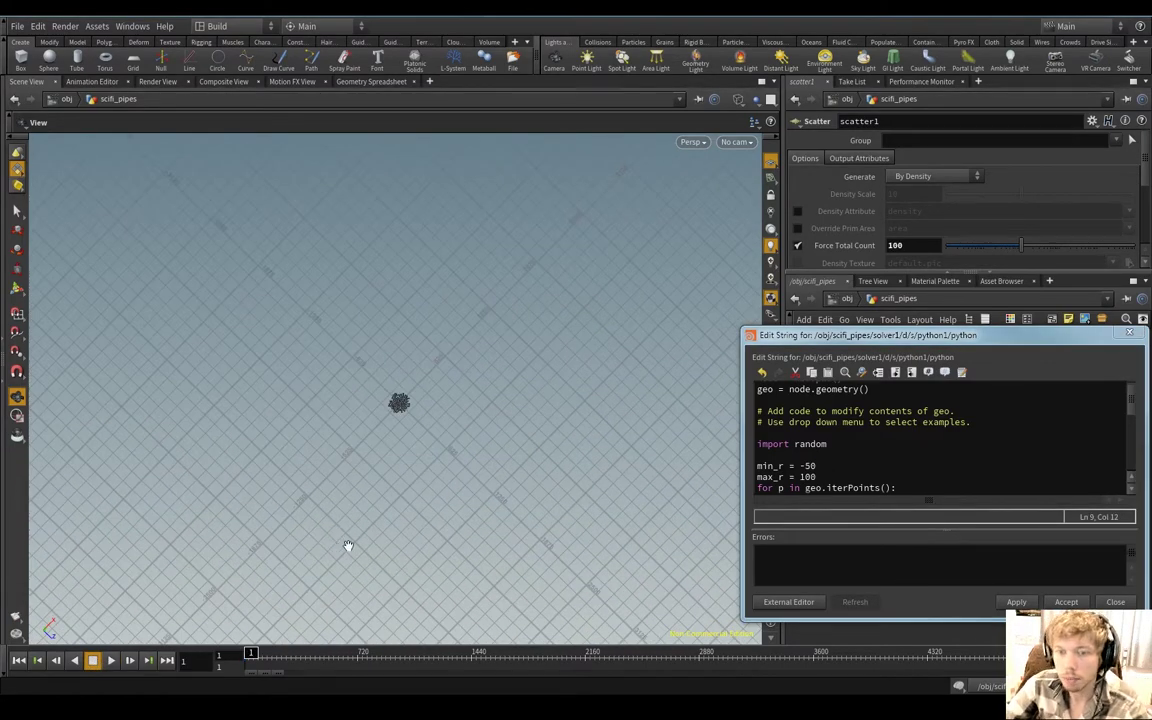
{"action": "left_click_drag", "start_coordinate": [348, 545], "coordinate": [405, 474], "text": "alt"}
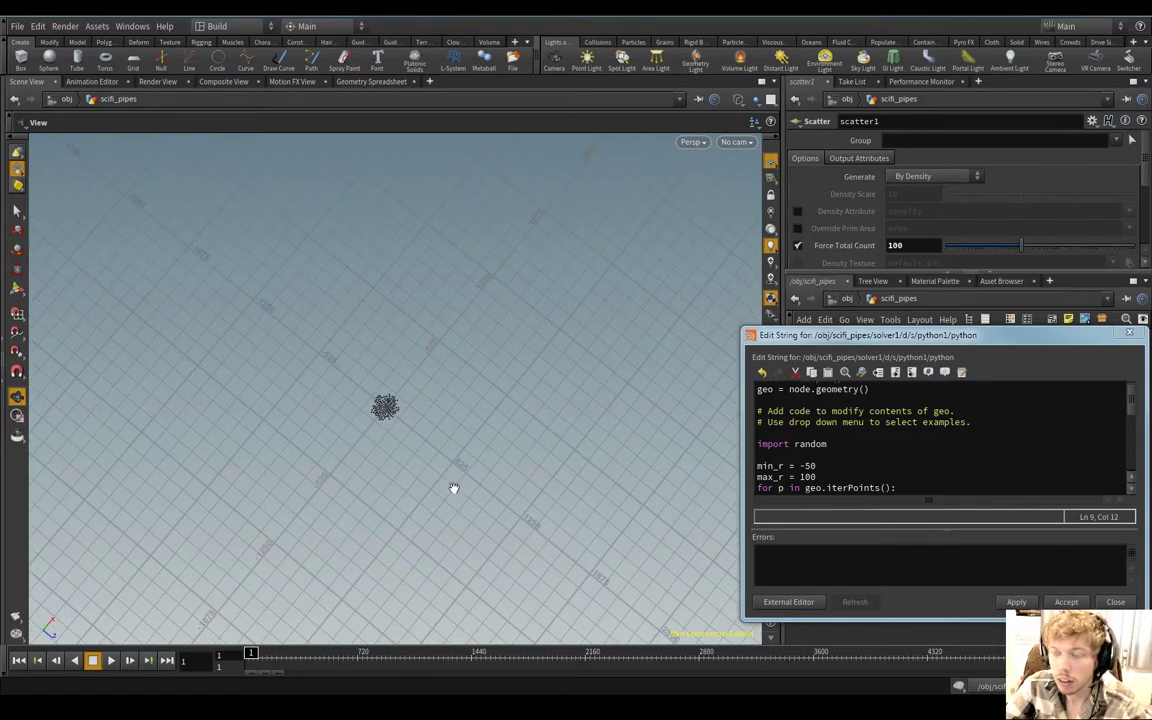
{"action": "left_click_drag", "start_coordinate": [425, 520], "coordinate": [402, 491], "text": "alt"}
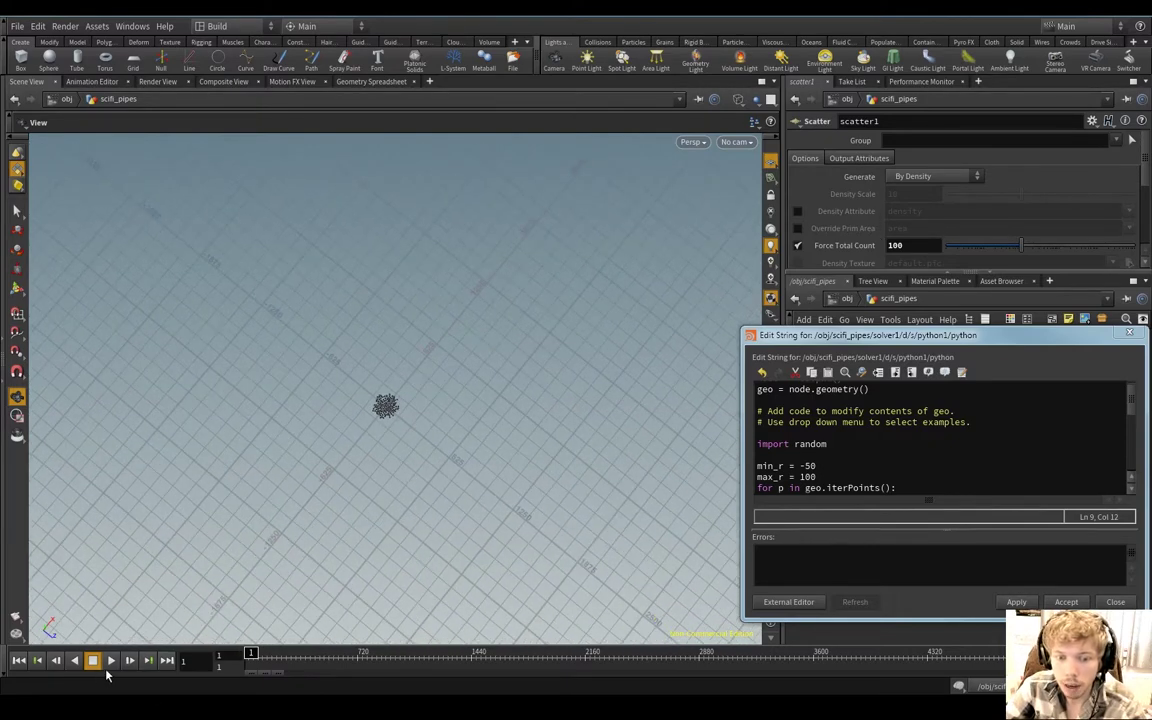
{"action": "left_click", "coordinate": [111, 661]}
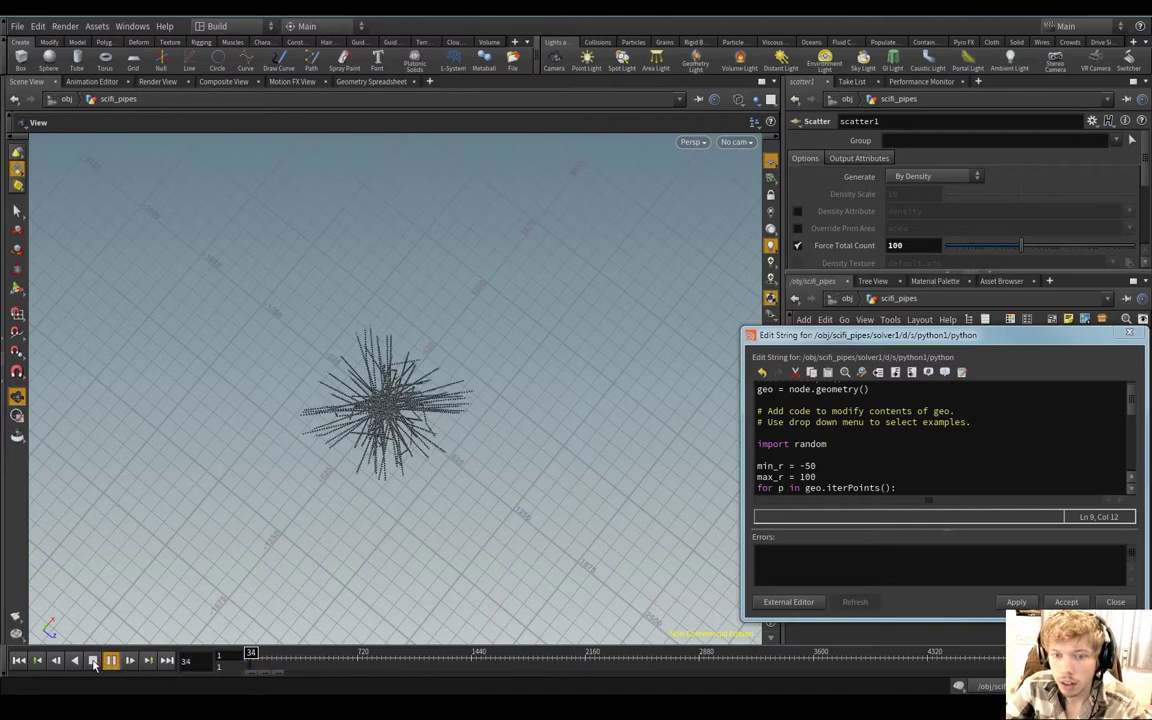
{"action": "left_click", "coordinate": [92, 661]}
{"action": "left_click_drag", "start_coordinate": [250, 437], "coordinate": [295, 485], "text": "alt"}
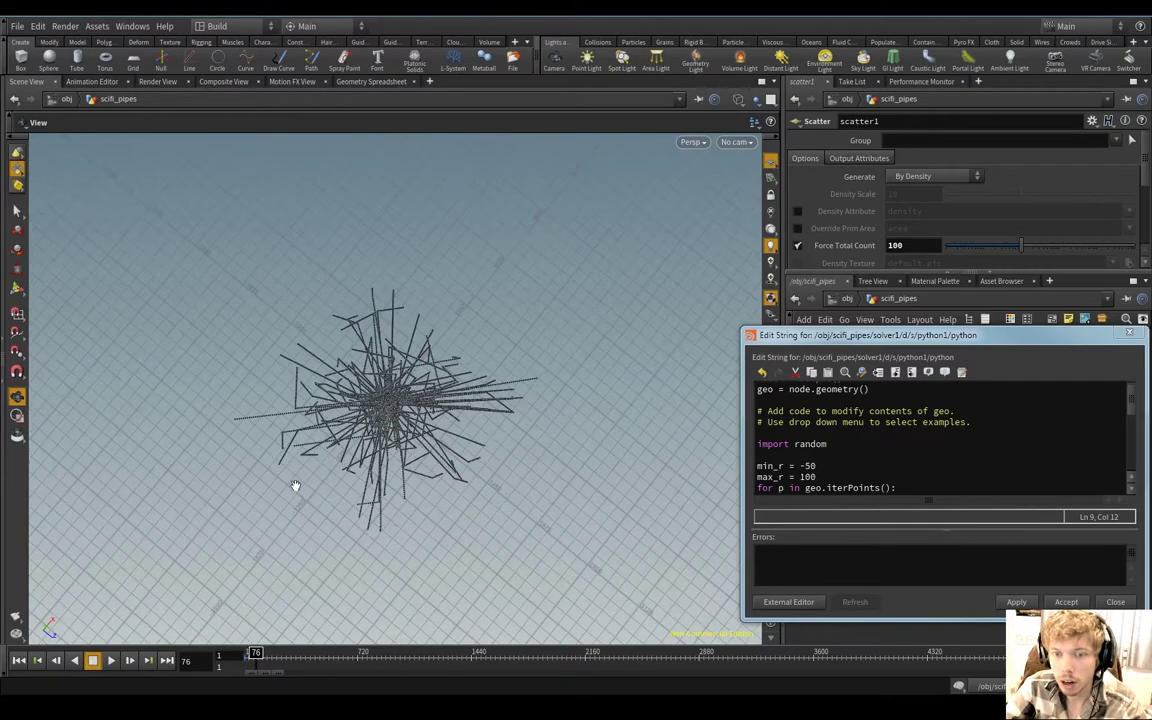
{"action": "left_click_drag", "start_coordinate": [369, 415], "coordinate": [362, 481], "text": "alt"}
{"action": "scroll", "coordinate": [399, 432], "scroll_direction": "down", "scroll_amount": 2}
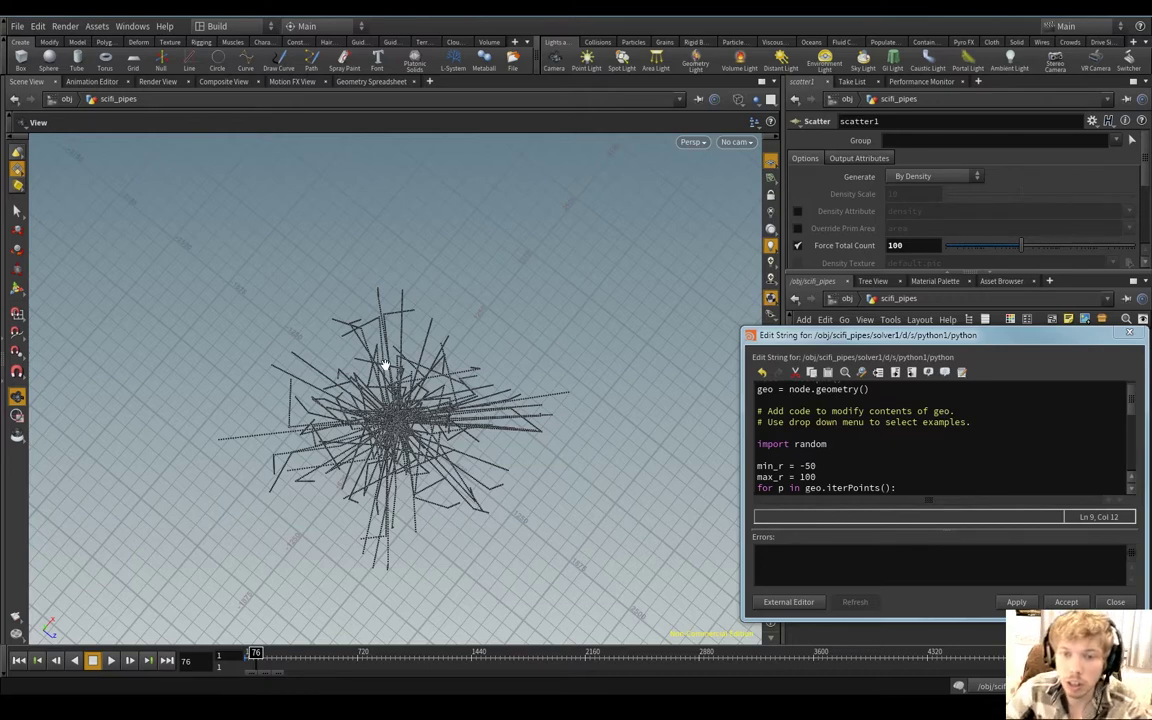
{"action": "left_click_drag", "start_coordinate": [408, 470], "coordinate": [394, 429], "text": "alt"}
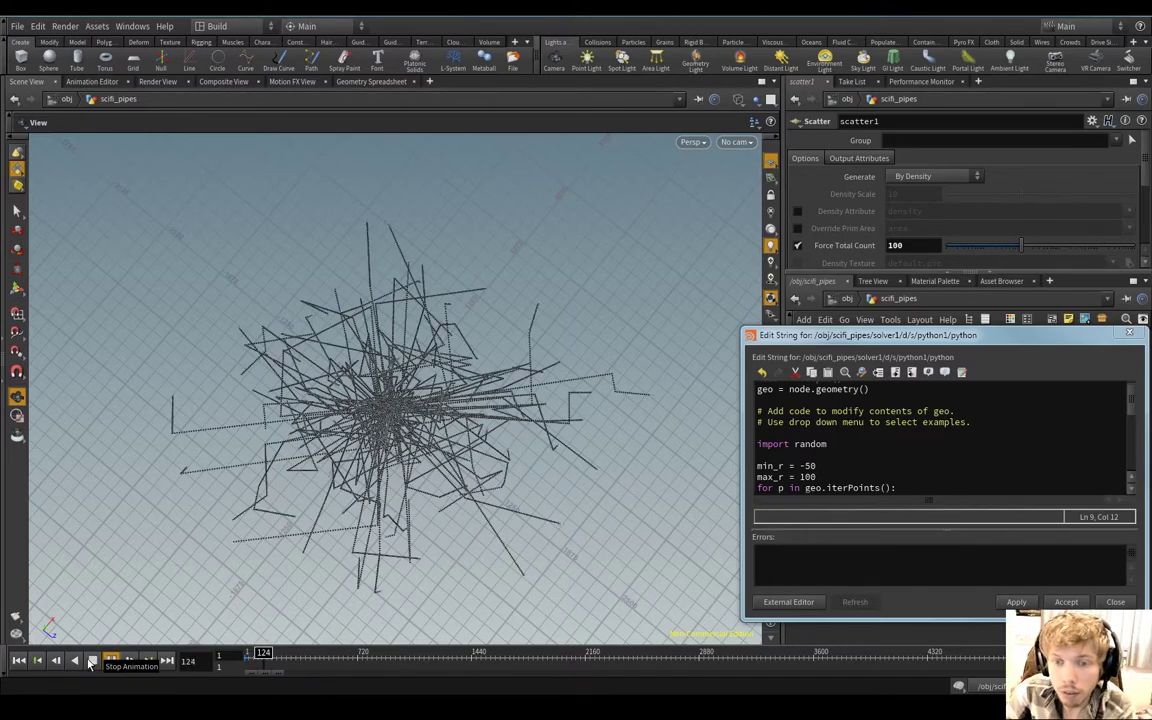
{"action": "left_click_drag", "start_coordinate": [252, 517], "coordinate": [244, 591], "text": "alt"}
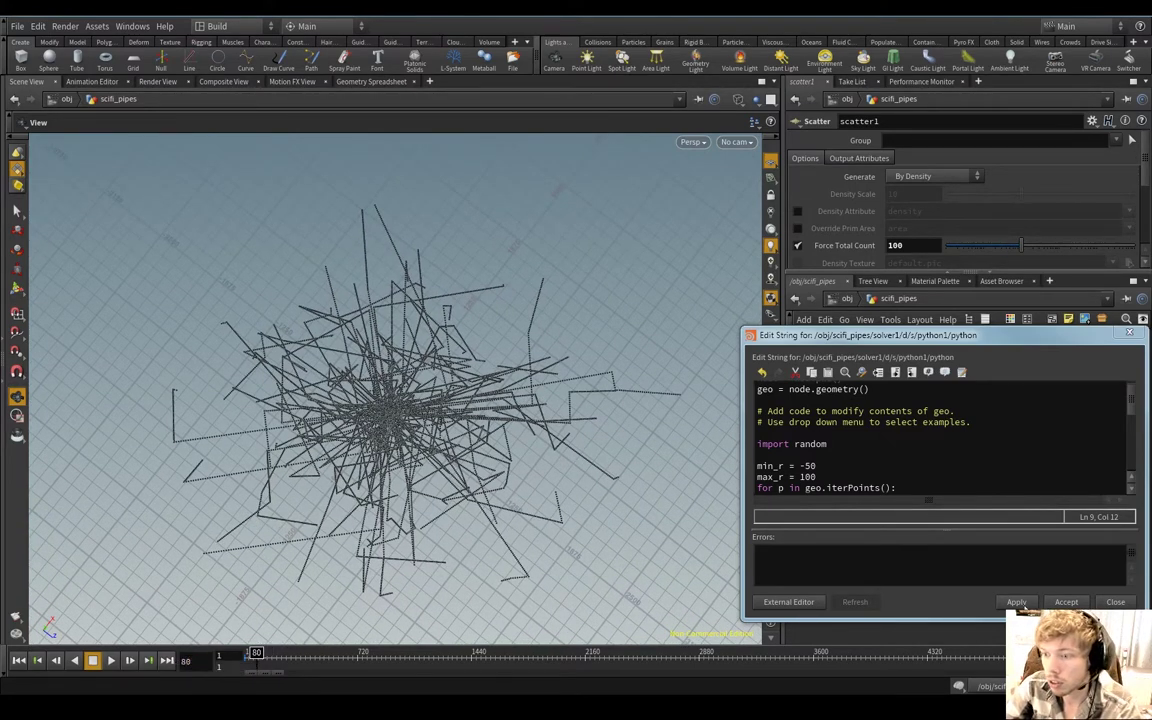
Step: Re-apply the script repeatedly at frame 80 to cycle through random pipe layouts
{"action": "left_click", "coordinate": [1023, 606]}
{"action": "left_click", "coordinate": [1024, 606]}
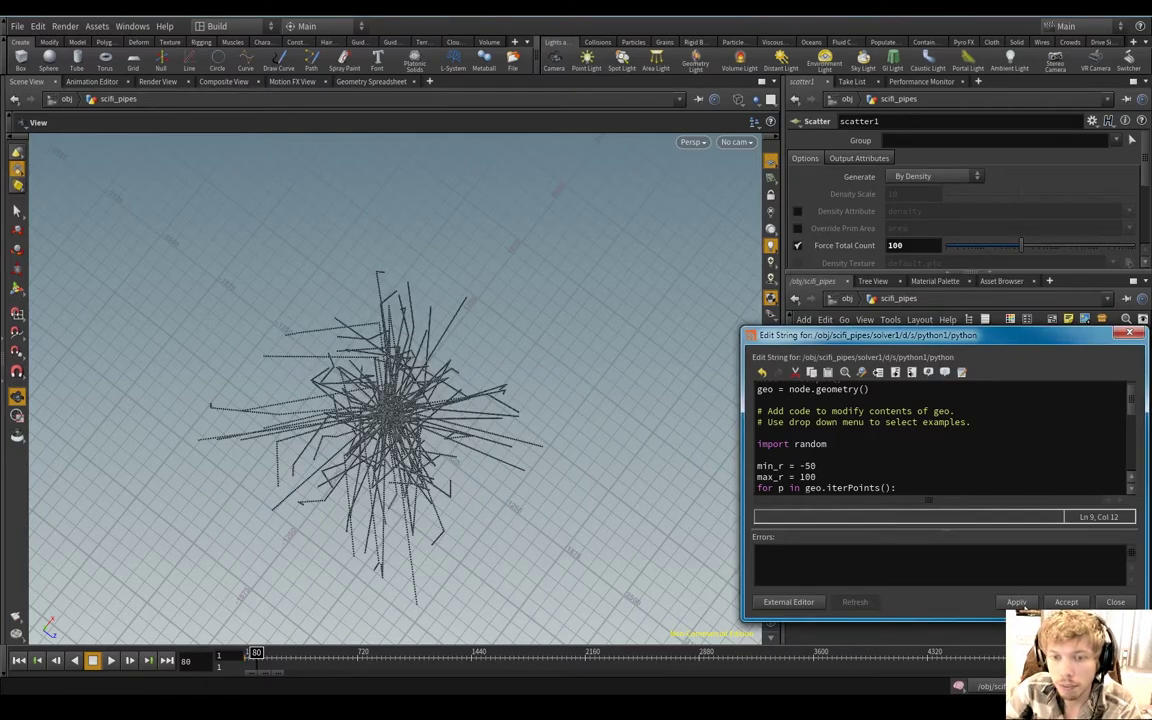
{"action": "left_click", "coordinate": [1017, 603]}
{"action": "left_click", "coordinate": [1017, 603]}
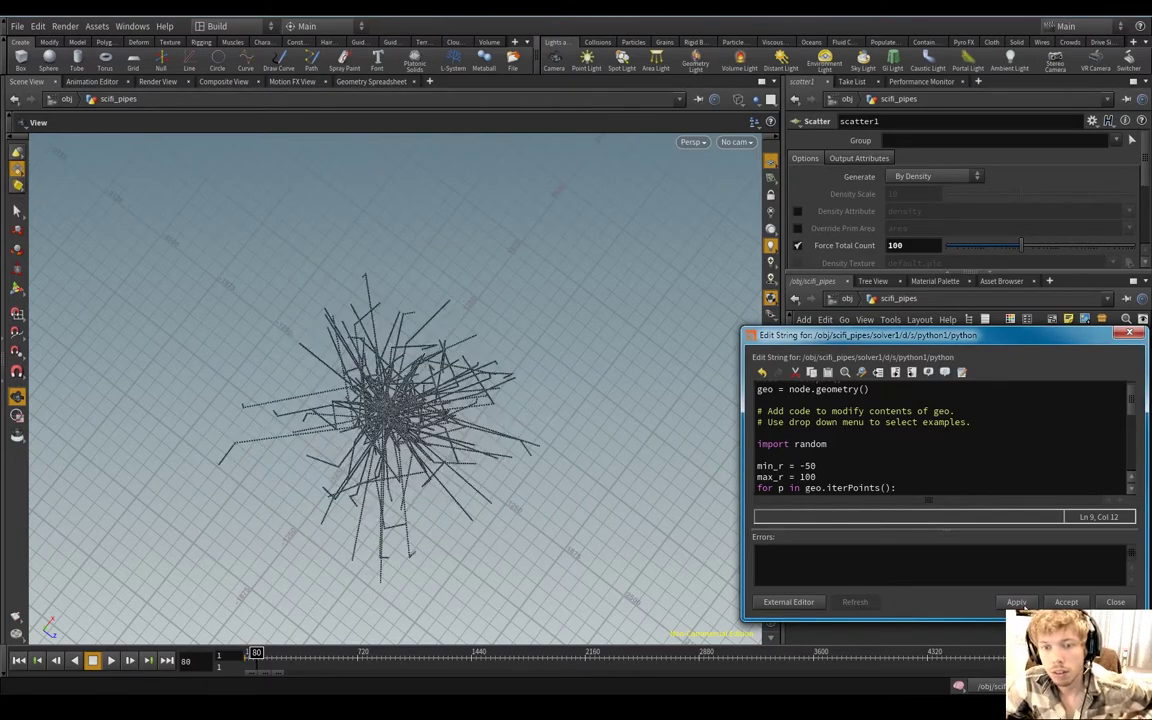
{"action": "left_click", "coordinate": [1017, 603]}
{"action": "left_click", "coordinate": [1017, 603]}
{"action": "left_click", "coordinate": [1017, 603]}
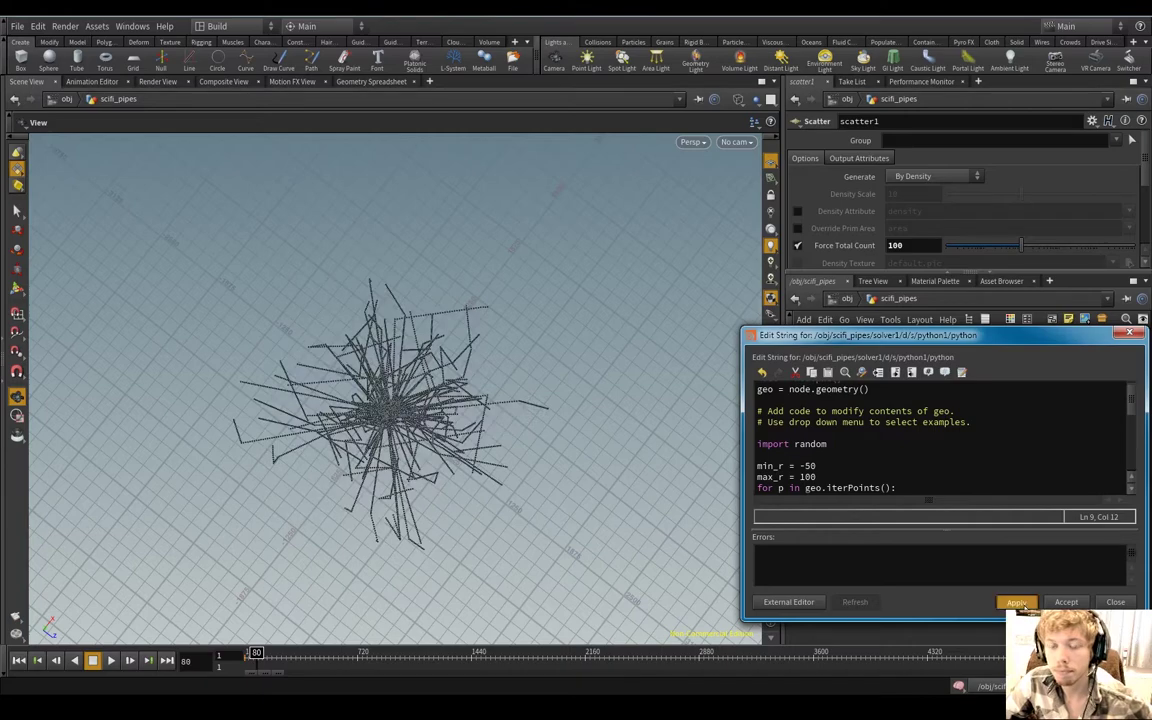
{"action": "left_click", "coordinate": [1017, 603]}
{"action": "left_click", "coordinate": [1017, 603]}
{"action": "left_click", "coordinate": [1017, 603]}
{"action": "left_click", "coordinate": [1017, 603]}
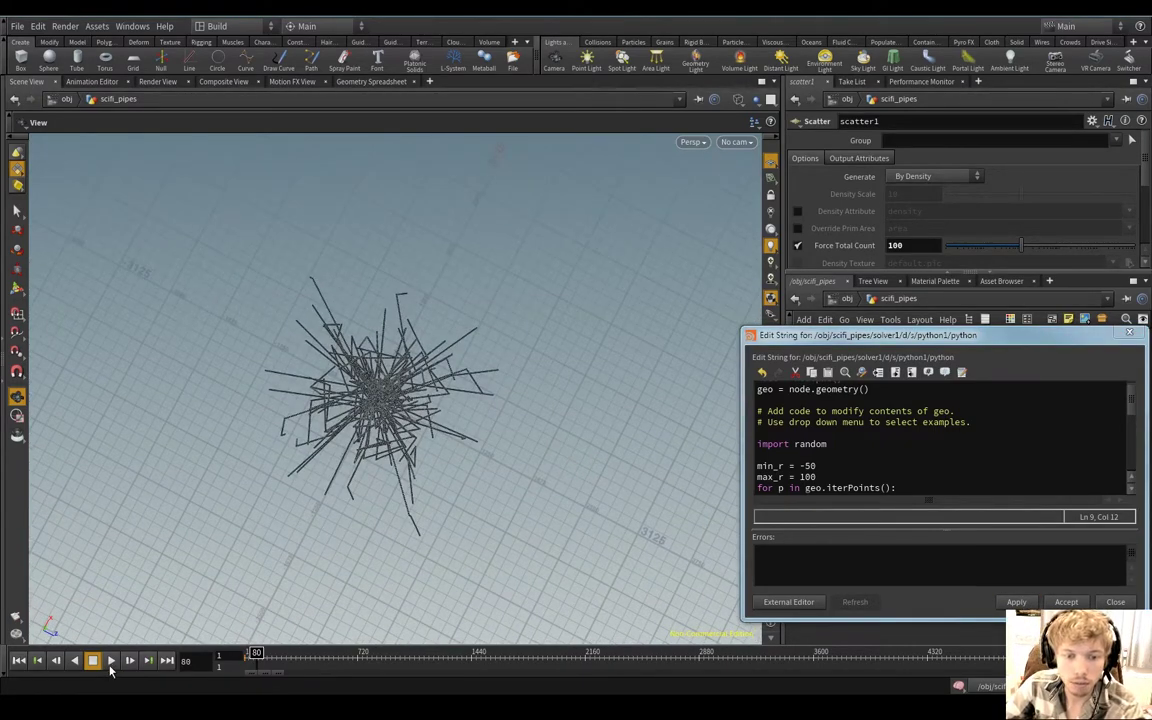
Step: Play the simulation on to frame 312 and re-apply the script to generate a new random layout
{"action": "left_click", "coordinate": [111, 660]}
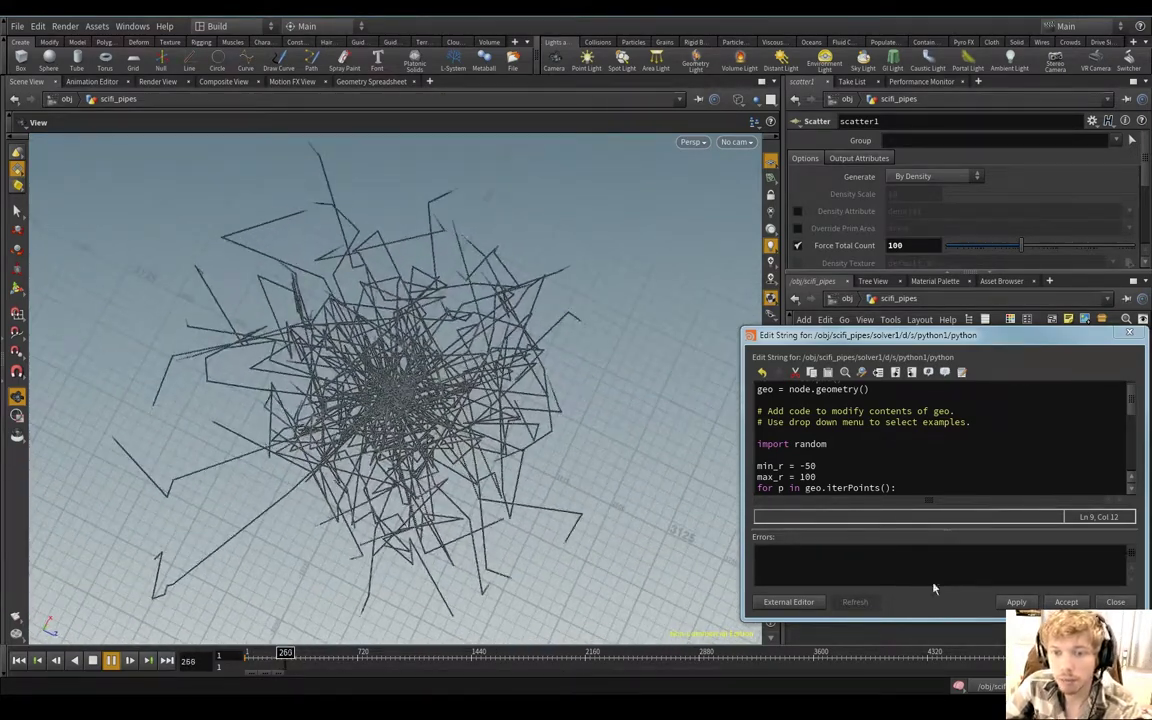
{"action": "left_click", "coordinate": [93, 660]}
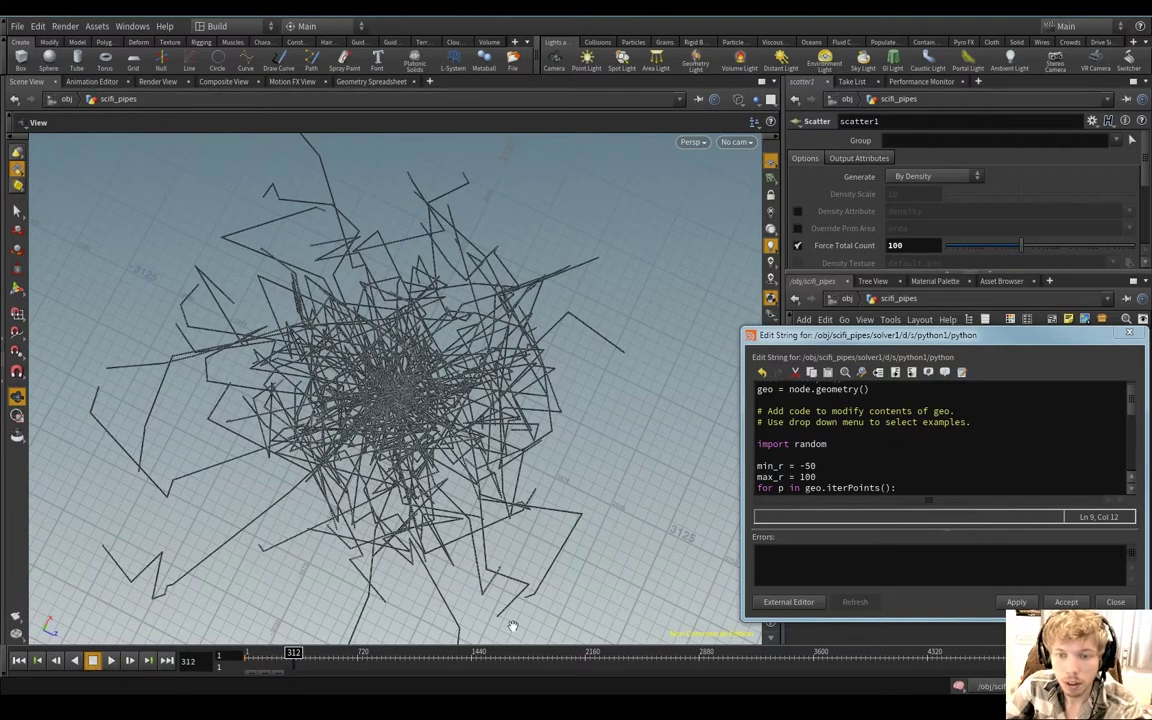
{"action": "left_click", "coordinate": [1016, 602]}
{"action": "left_click_drag", "start_coordinate": [550, 520], "coordinate": [512, 521]}
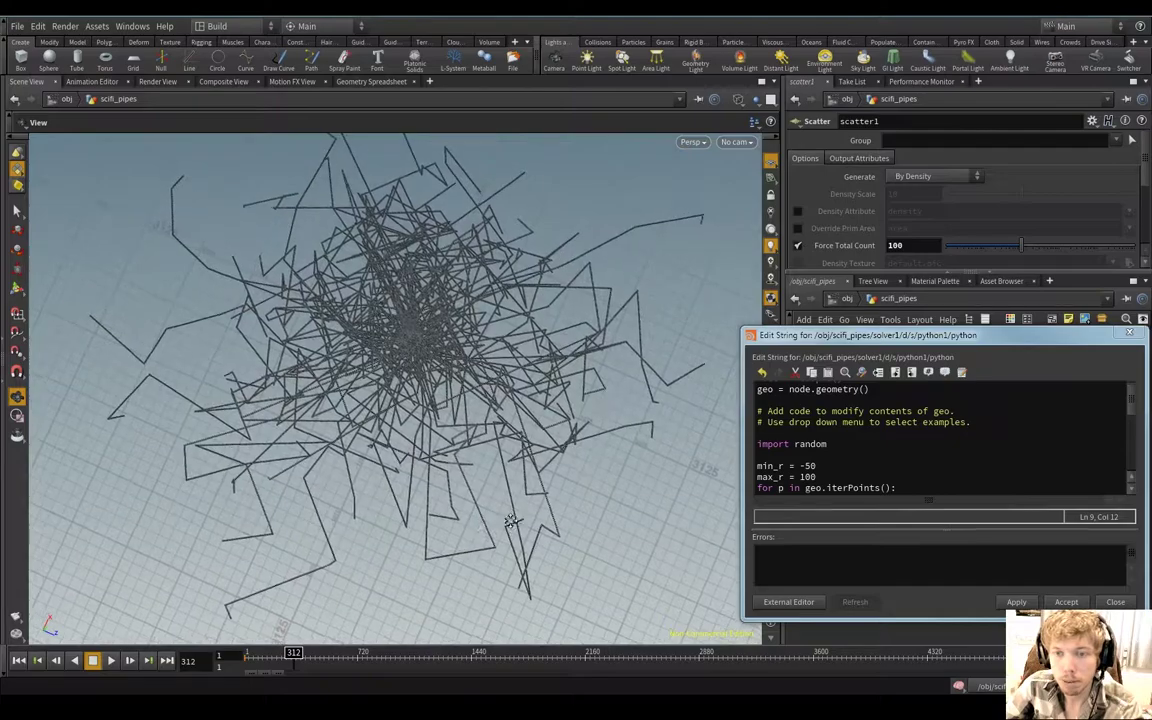